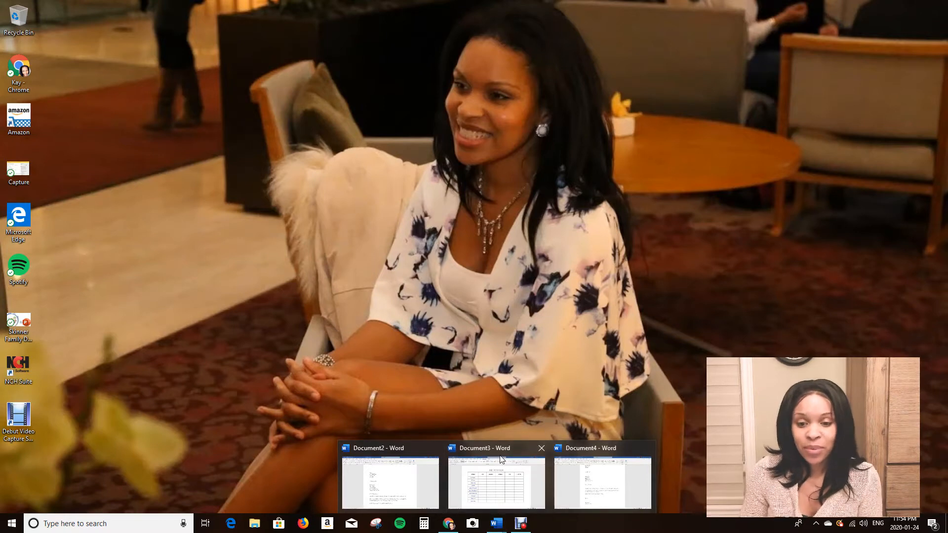
Switch to Document3 in Word and open its page header for editing.
click(502, 497)
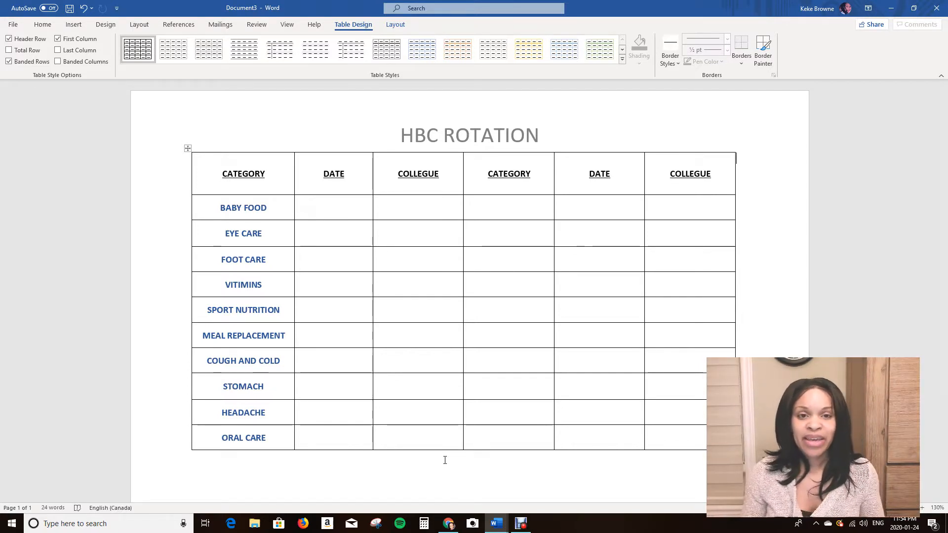
click(50, 26)
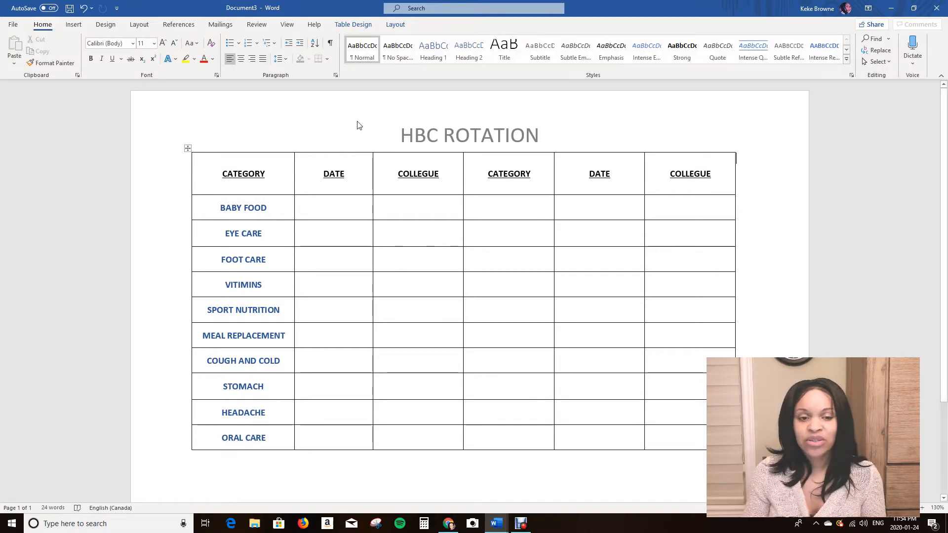
double_click(420, 112)
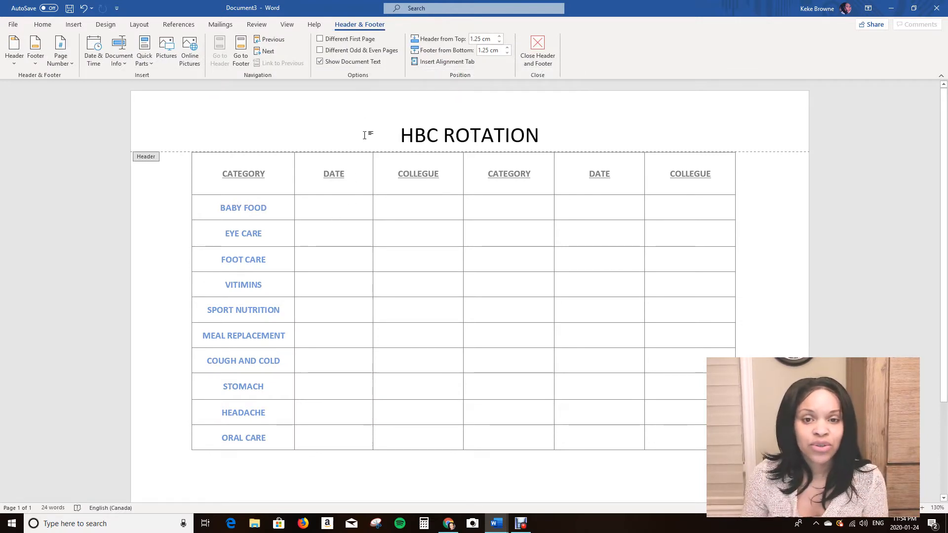
double_click(376, 208)
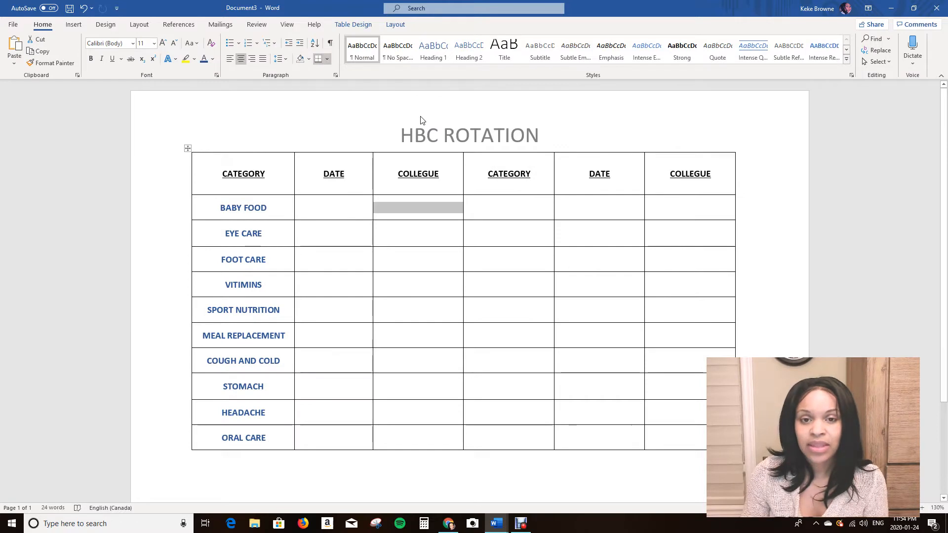
double_click(420, 120)
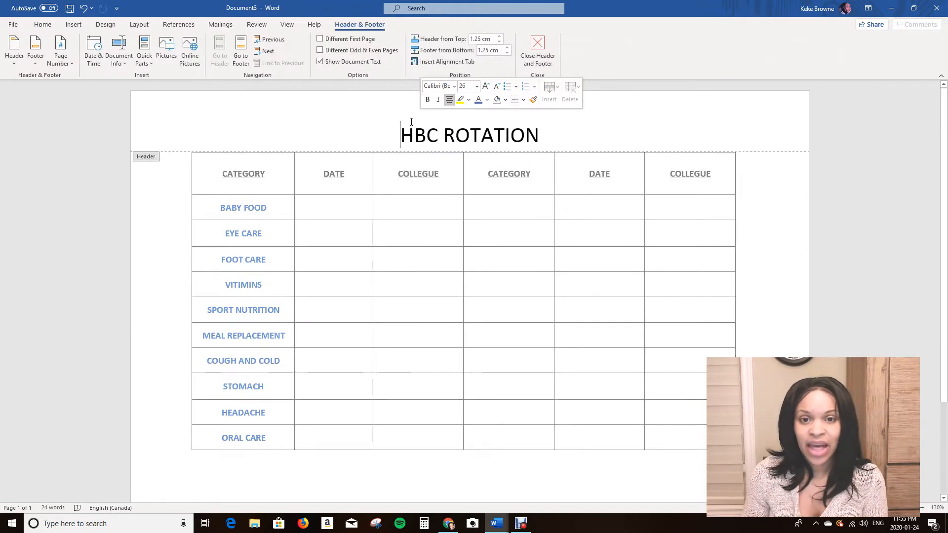
Set the header title HBC ROTATION in the Broadway font.
drag(398, 138, 532, 141)
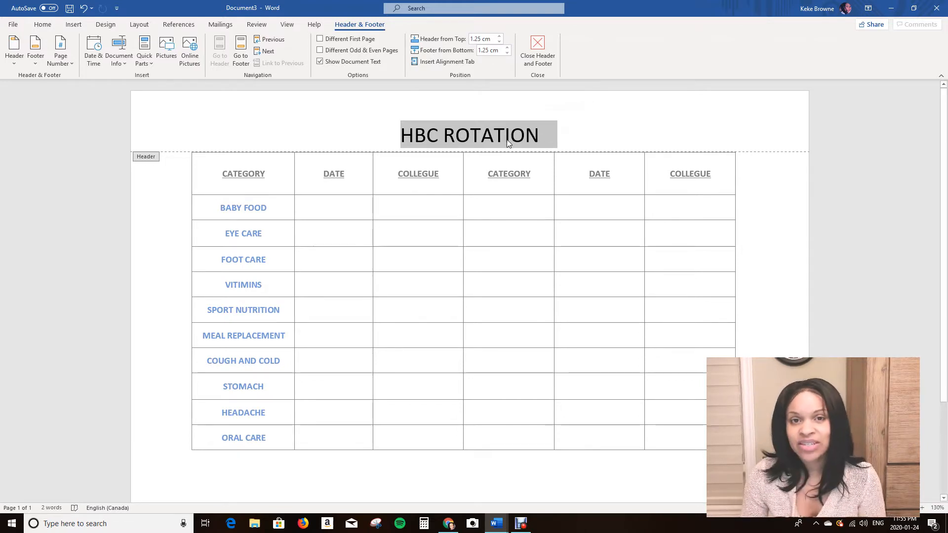
click(375, 123)
click(426, 135)
drag(426, 136, 537, 144)
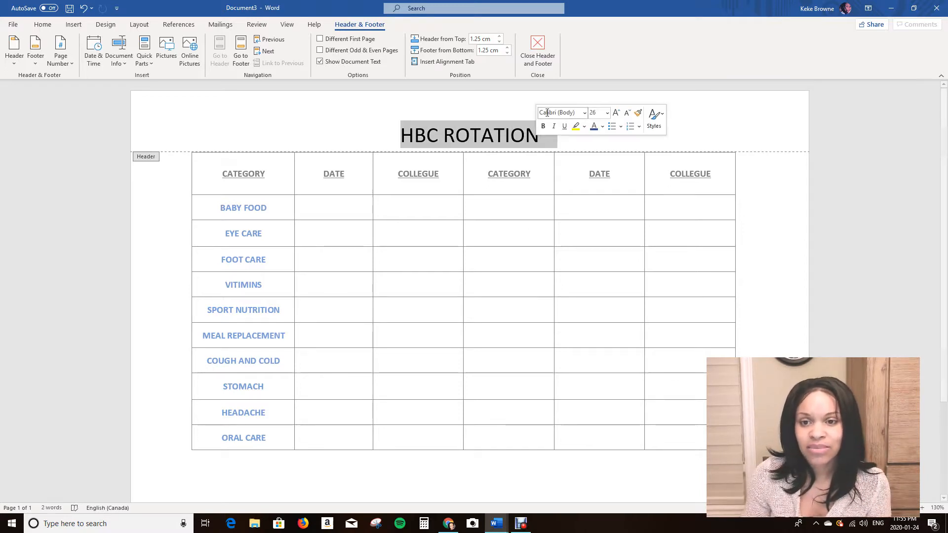
click(584, 113)
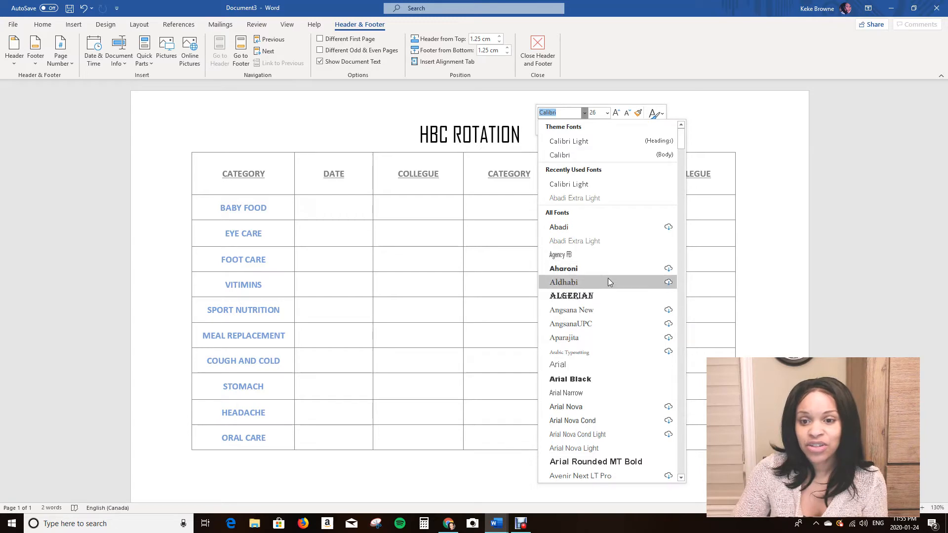
scroll(611, 295, down, 4)
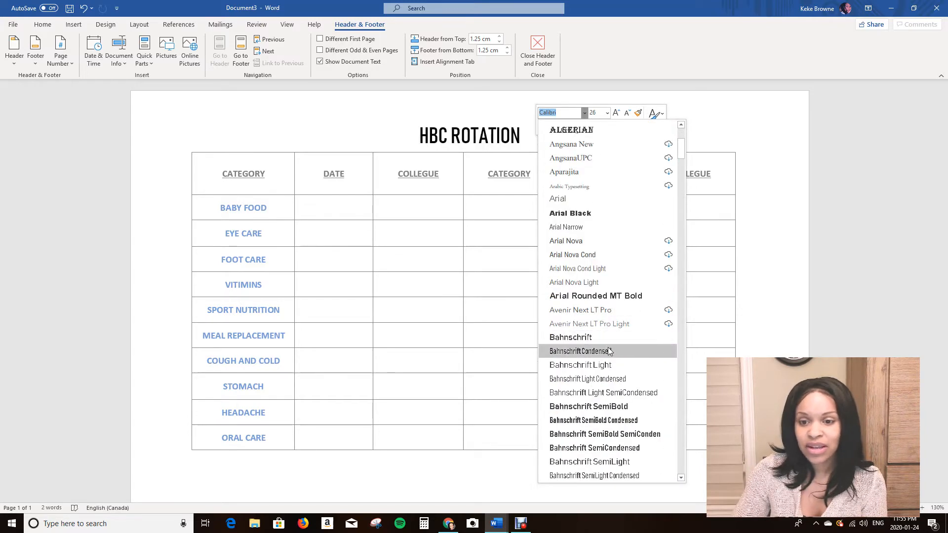
scroll(609, 348, down, 8)
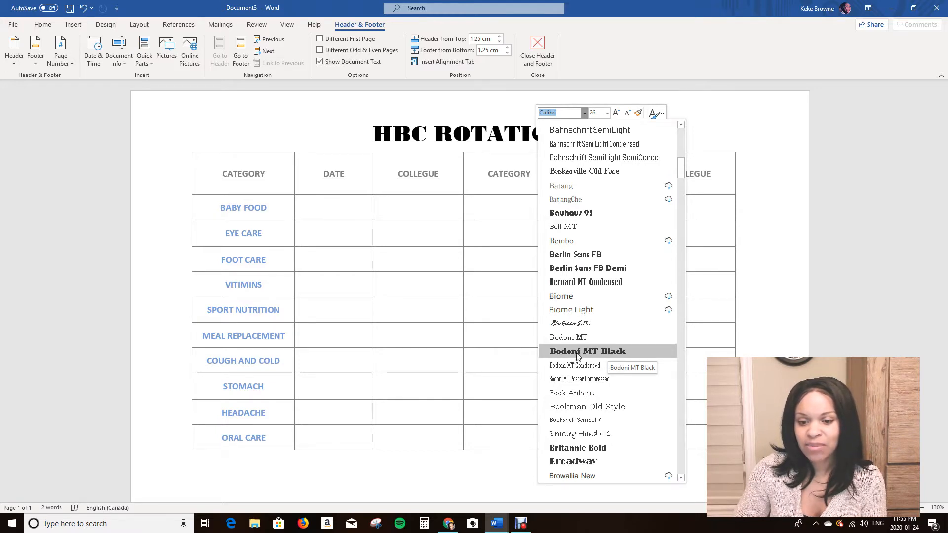
scroll(578, 356, down, 2)
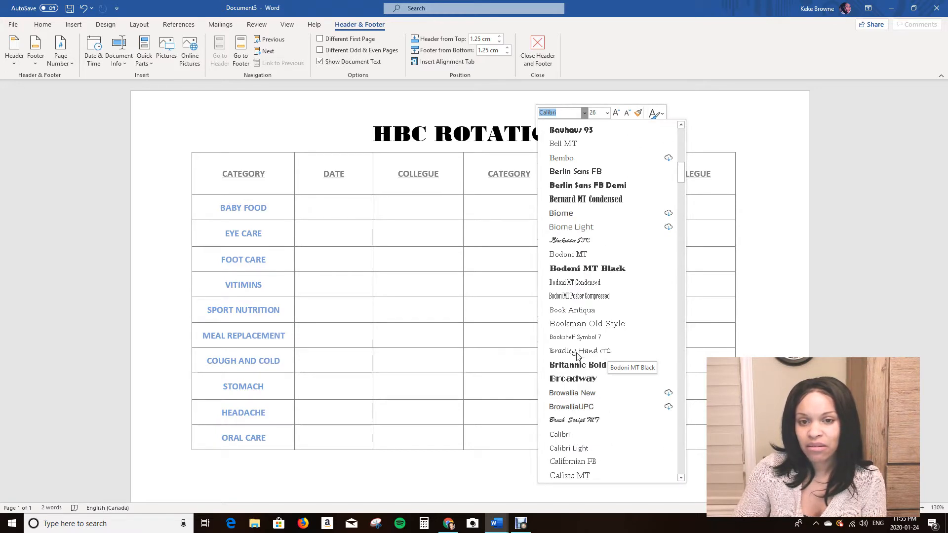
click(576, 382)
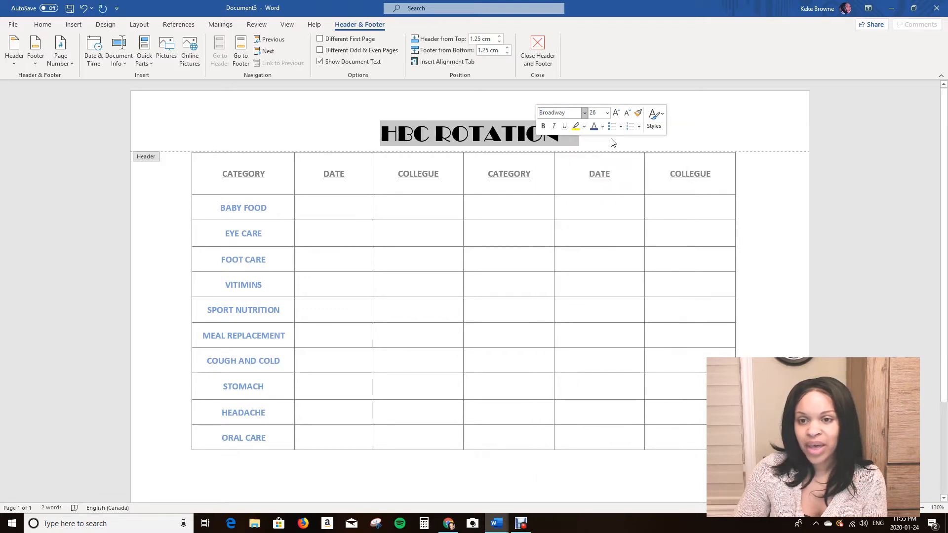
click(603, 127)
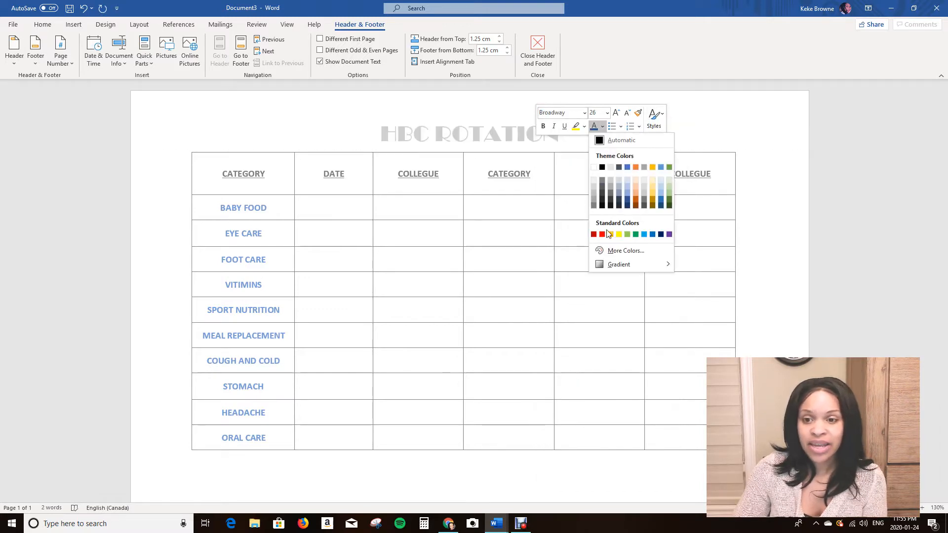
click(611, 253)
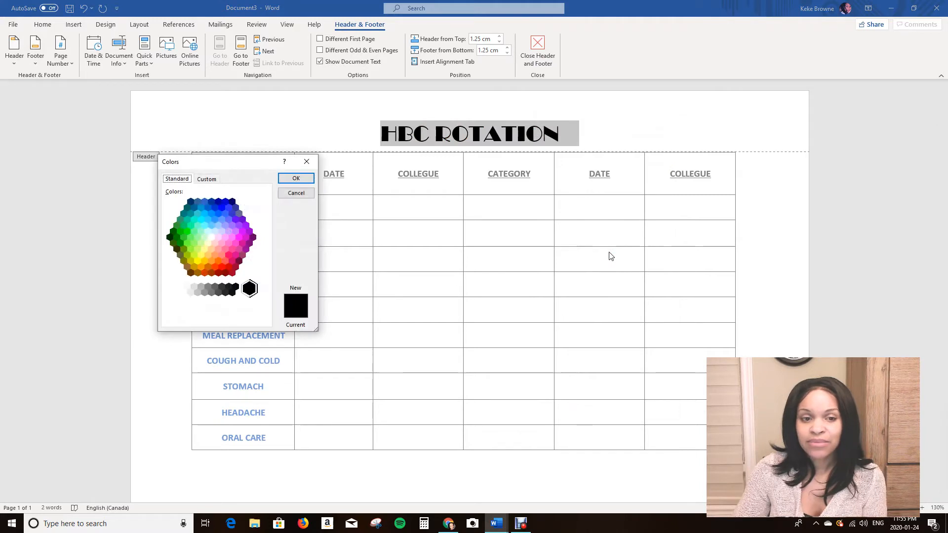
click(296, 193)
click(536, 141)
Colour the HBC ROTATION title pink from the extended colour palette and return to the document body.
drag(379, 134, 544, 138)
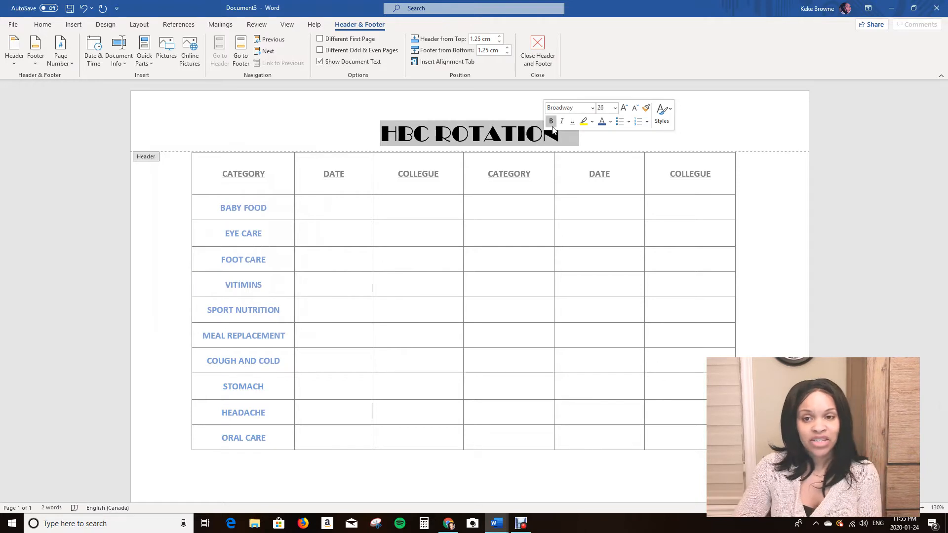
click(610, 122)
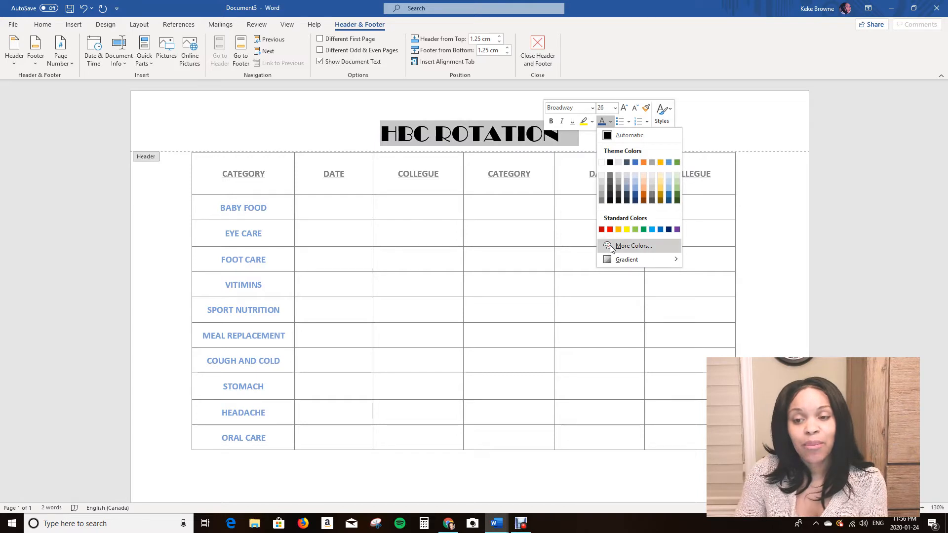
click(645, 247)
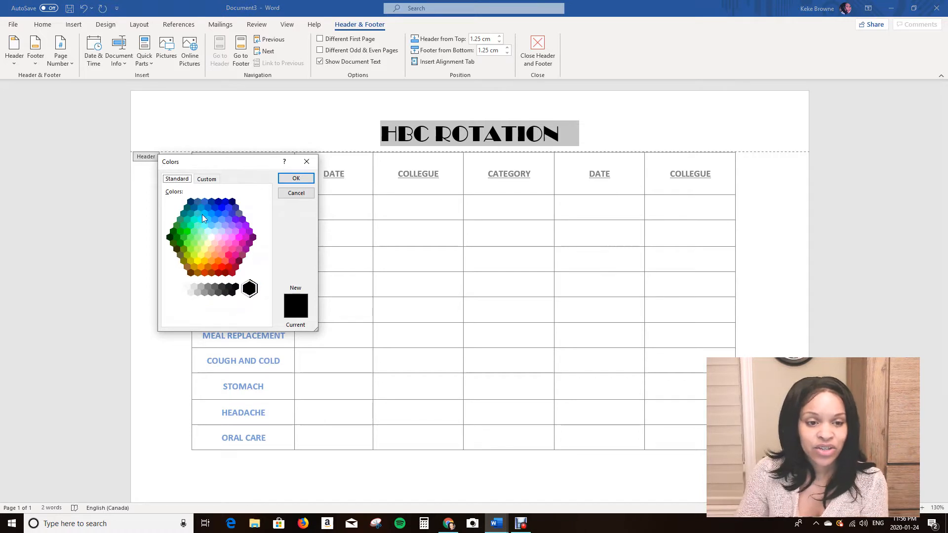
click(235, 244)
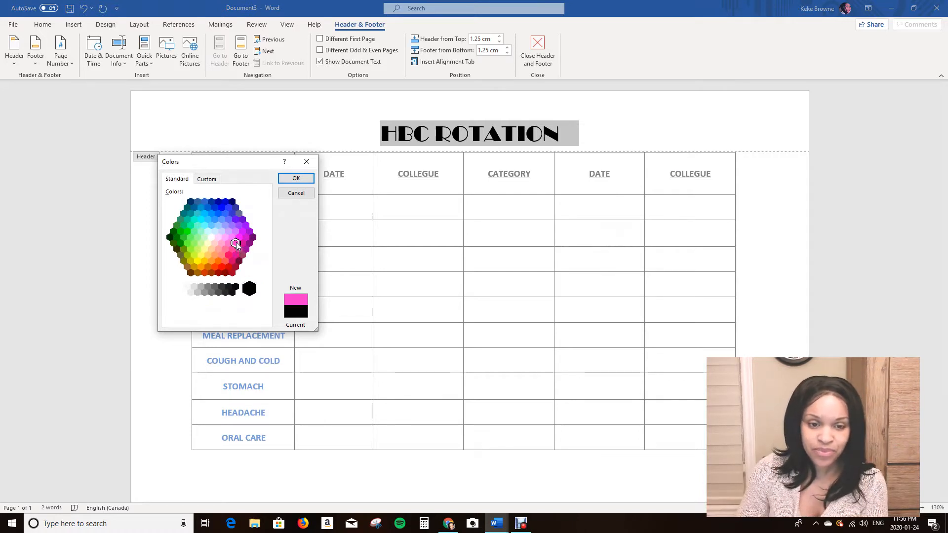
click(232, 238)
click(229, 243)
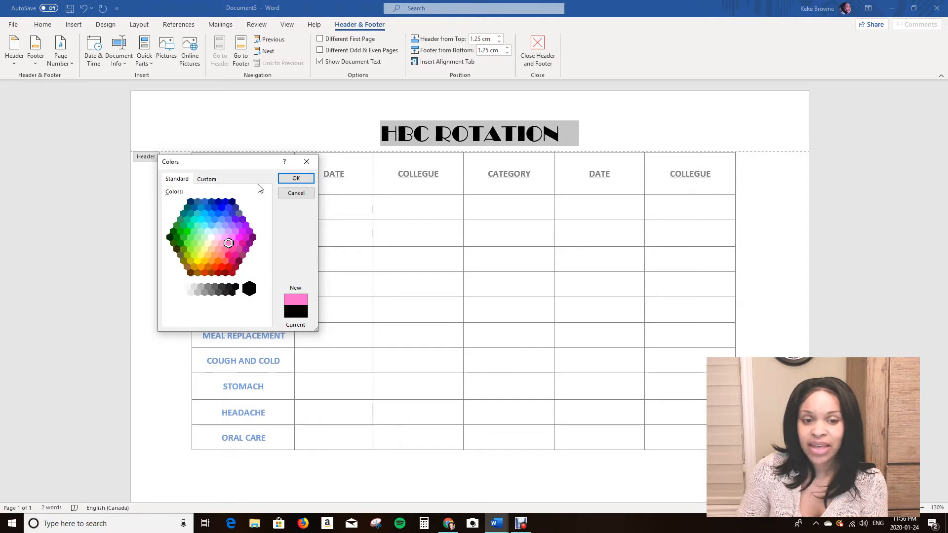
click(292, 181)
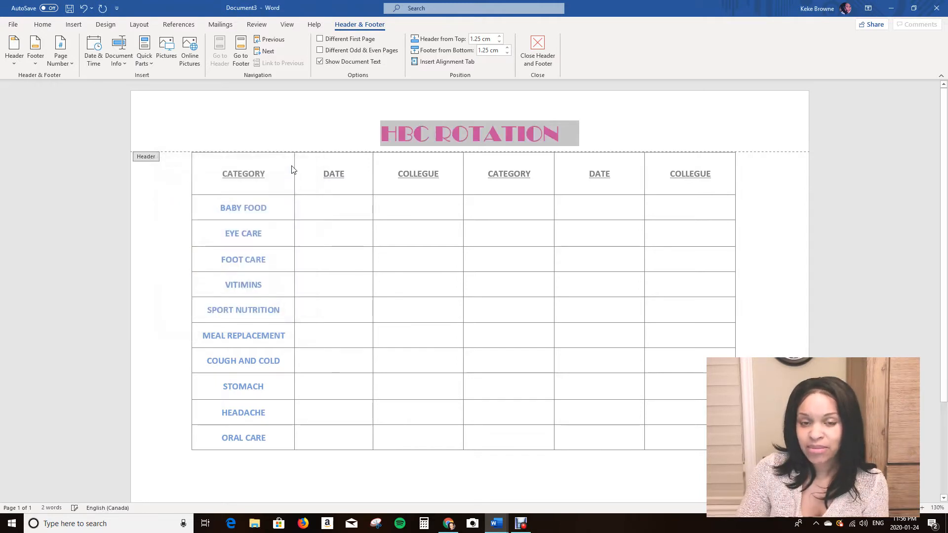
click(372, 138)
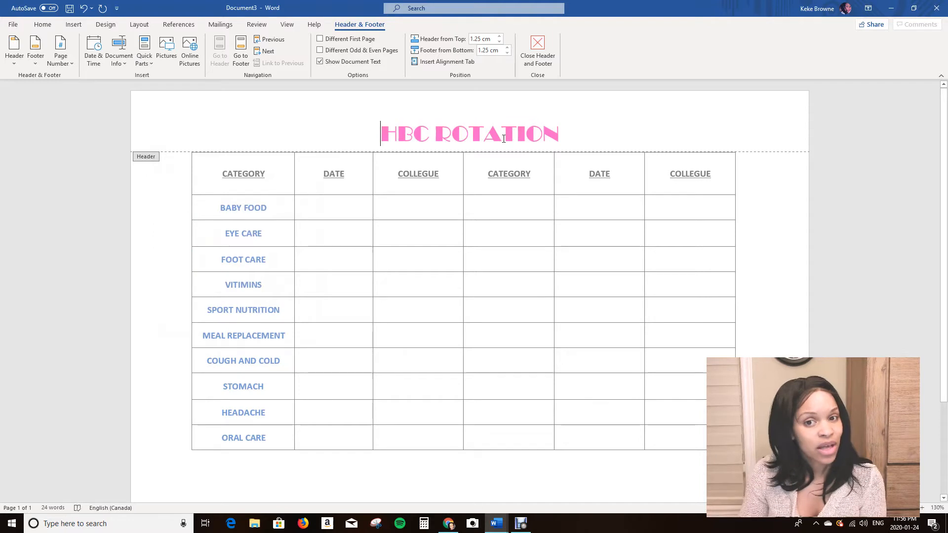
double_click(512, 261)
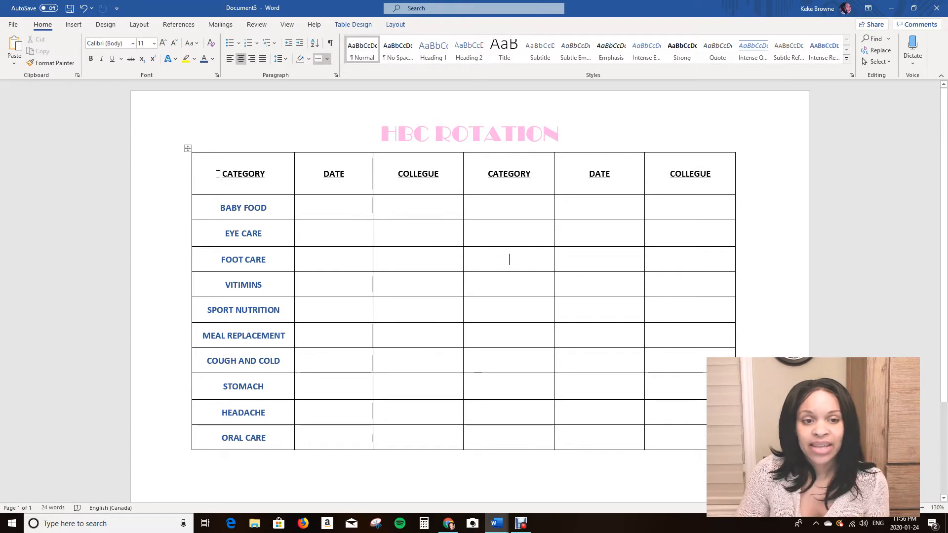
Set the font size of the table's heading row, from CATEGORY to the last COLLEGUE, to 22.
drag(218, 174, 682, 174)
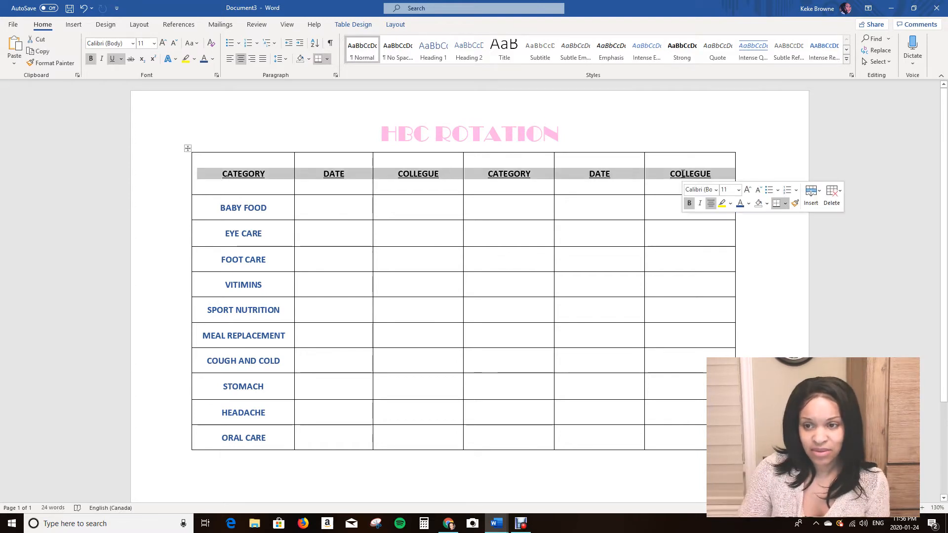
click(738, 190)
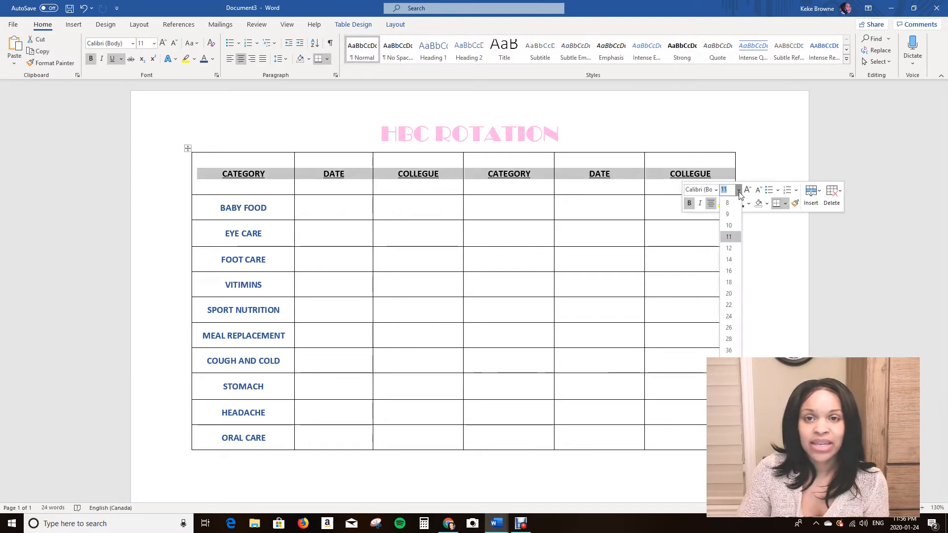
click(732, 304)
click(602, 260)
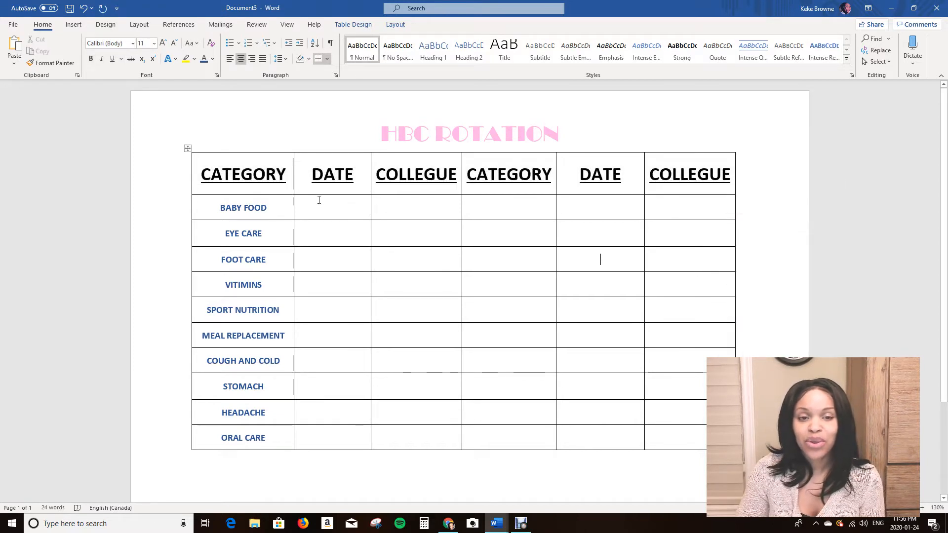
Change the font of all column headings in the table's first row to Bahnschrift.
drag(194, 174, 660, 180)
click(574, 259)
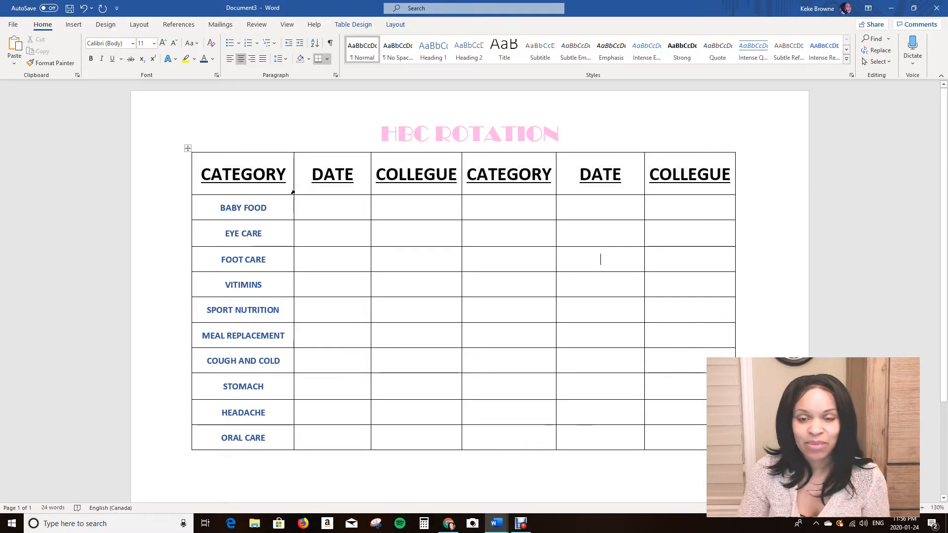
click(200, 174)
click(337, 285)
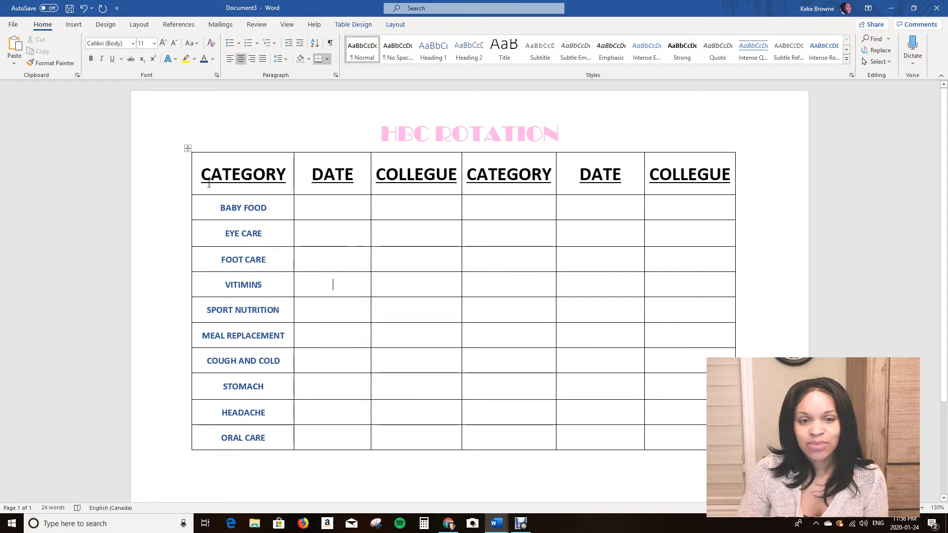
drag(200, 174, 720, 186)
click(713, 196)
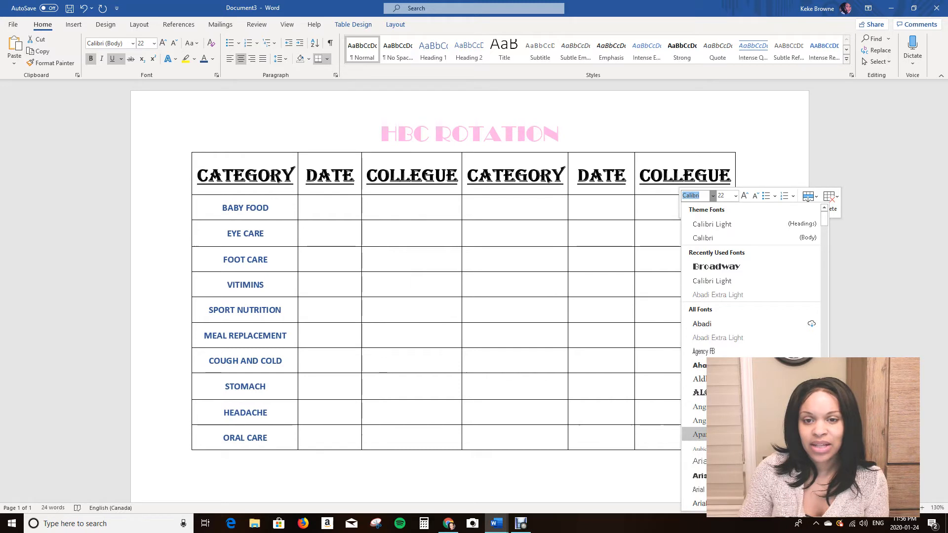
scroll(696, 444, down, 3)
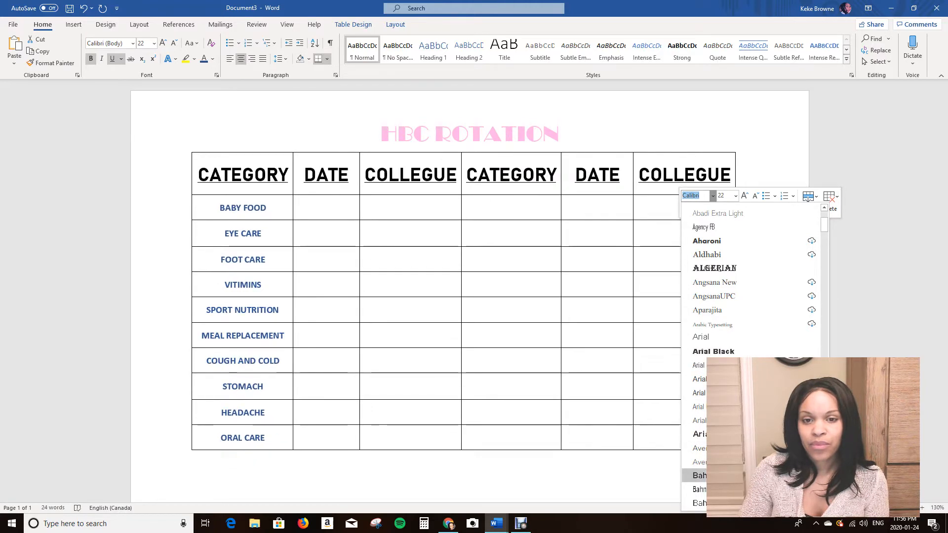
click(701, 476)
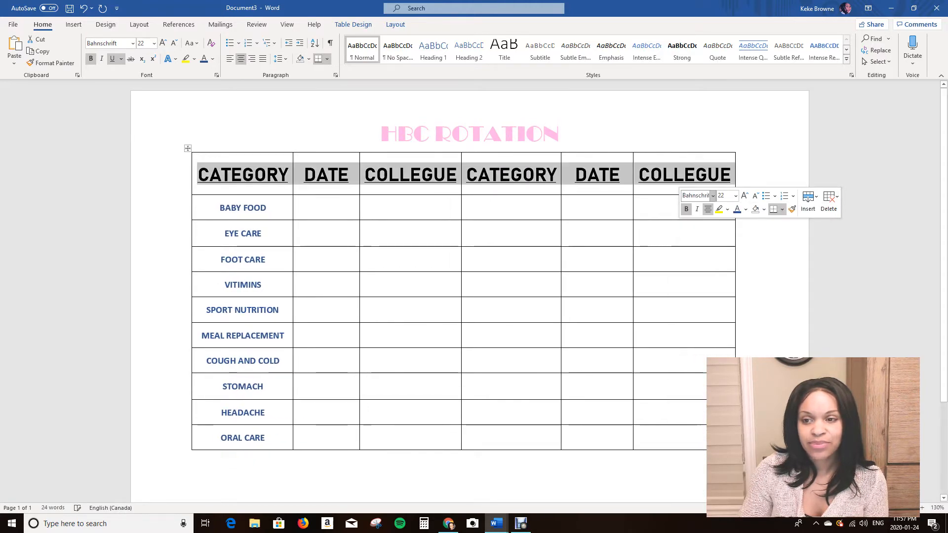
Colour the table's column headings light blue from the standard colours.
click(746, 210)
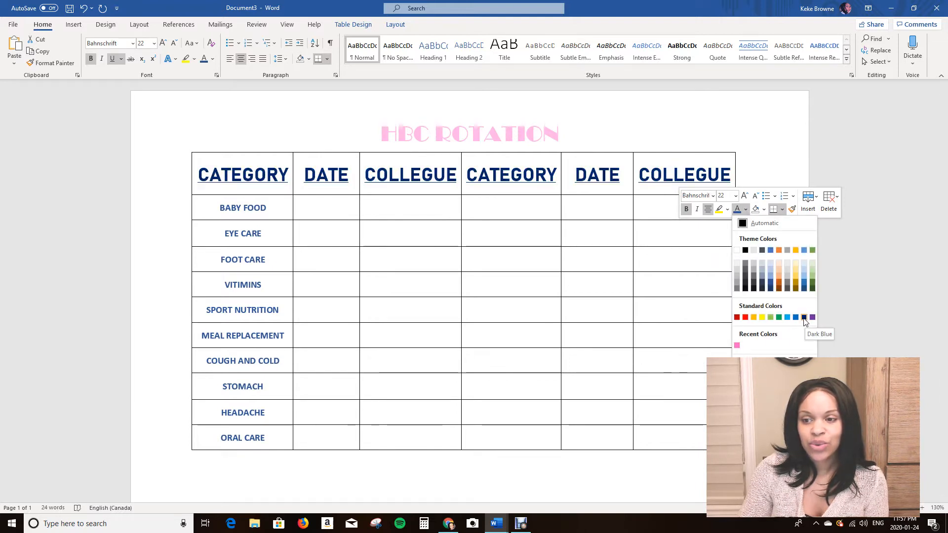
click(788, 318)
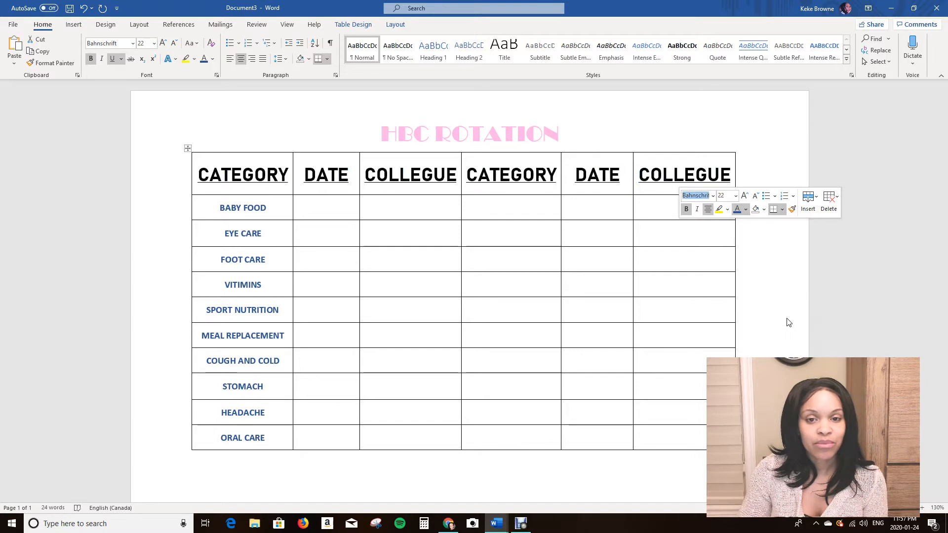
click(573, 286)
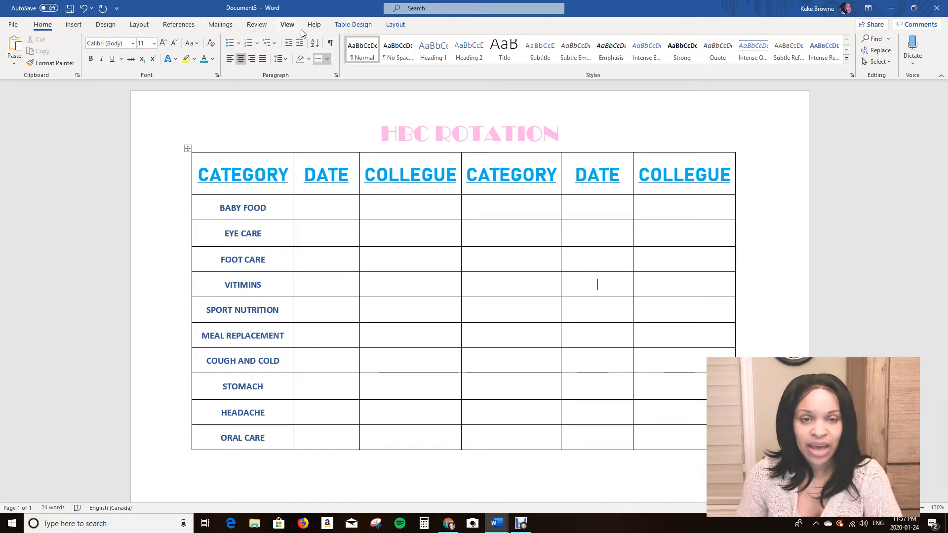
Restyle the table with the gold List Tables design that has italic headings and a vertical line beside the first column.
click(363, 27)
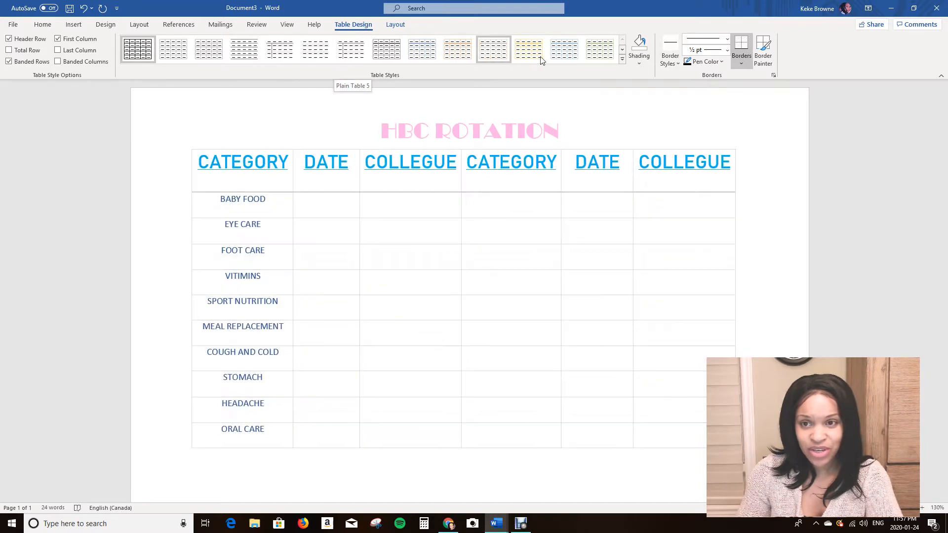
click(623, 60)
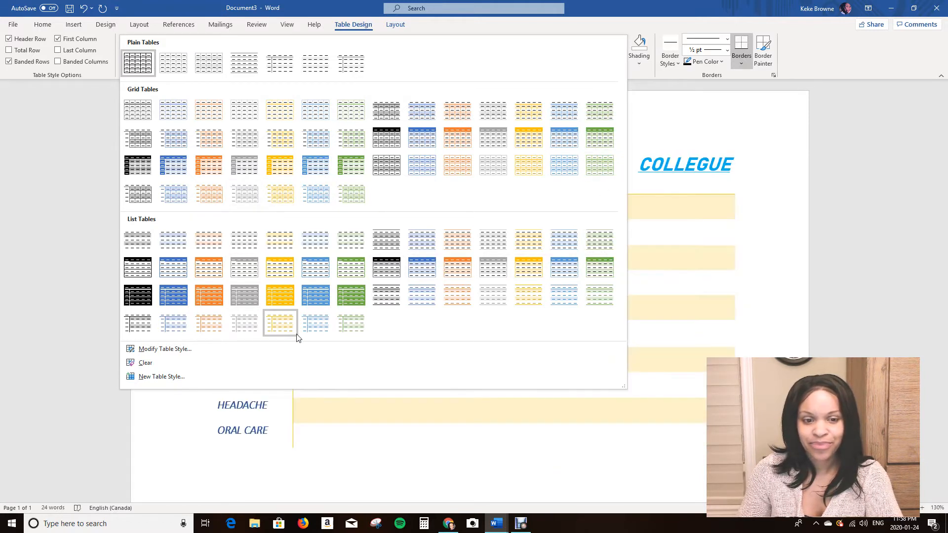
click(283, 248)
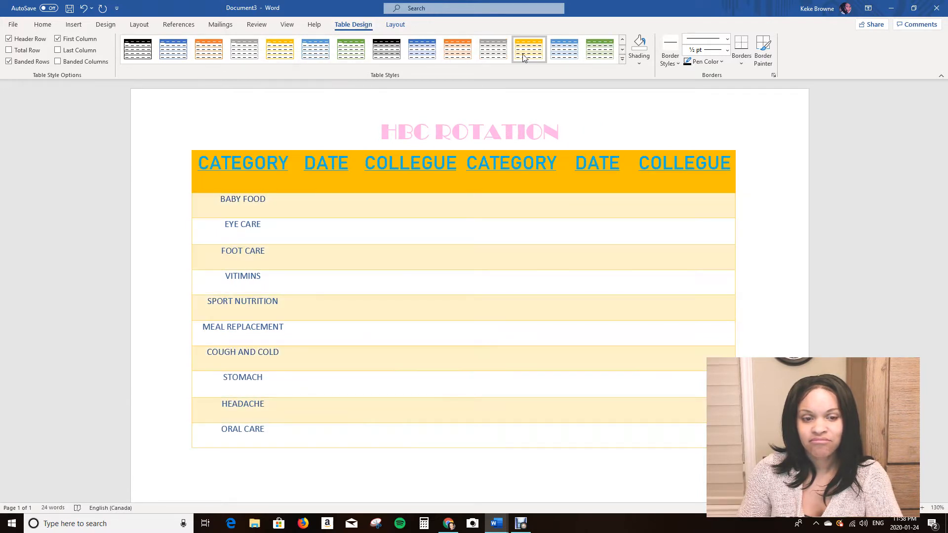
click(523, 57)
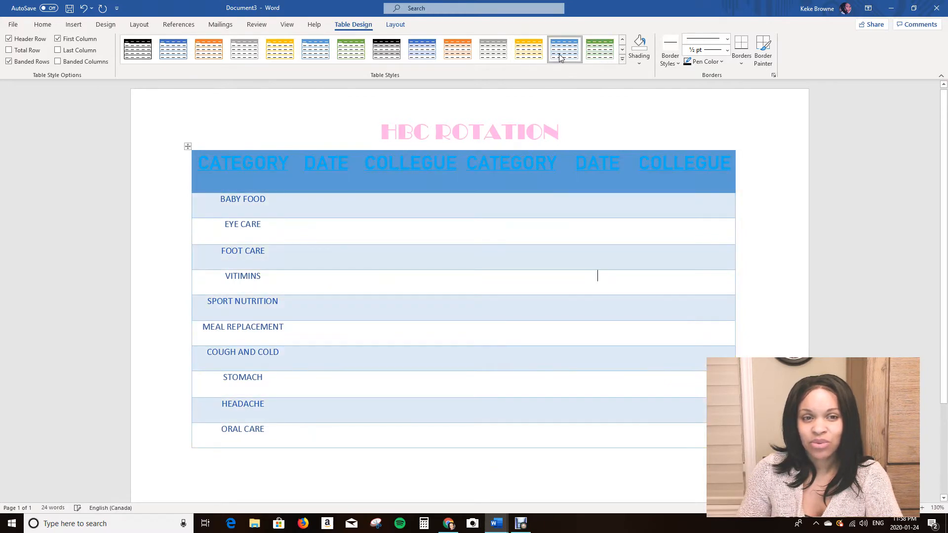
click(622, 59)
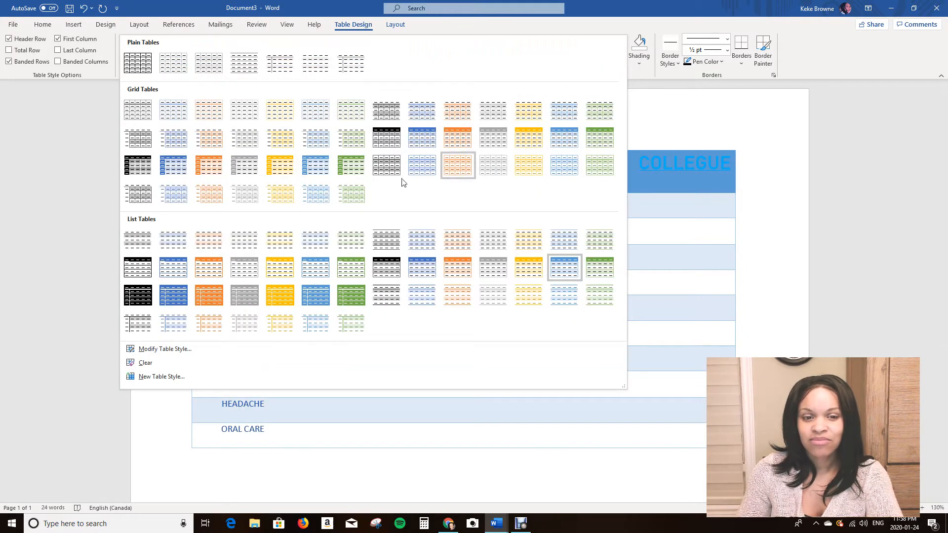
click(280, 322)
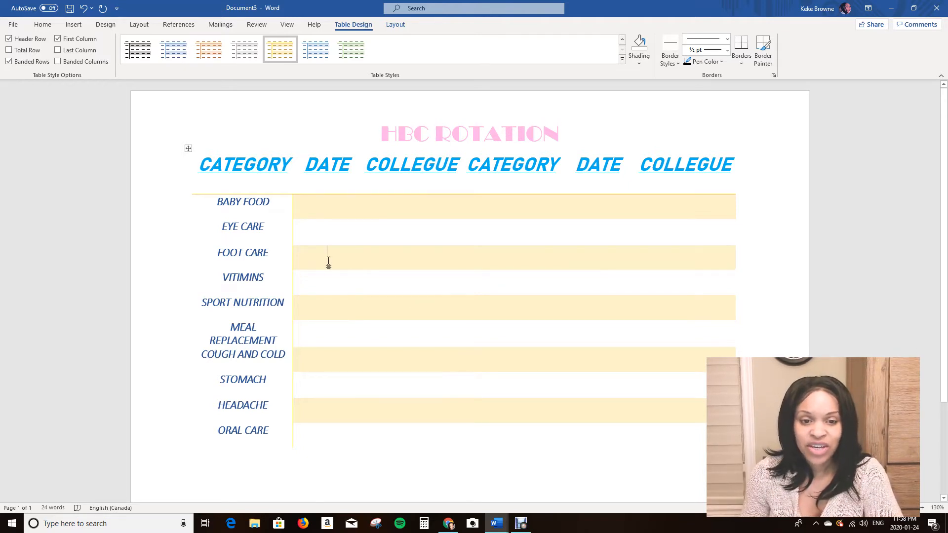
Shade the empty cells of the FOOT CARE row light green from the theme colours.
click(293, 259)
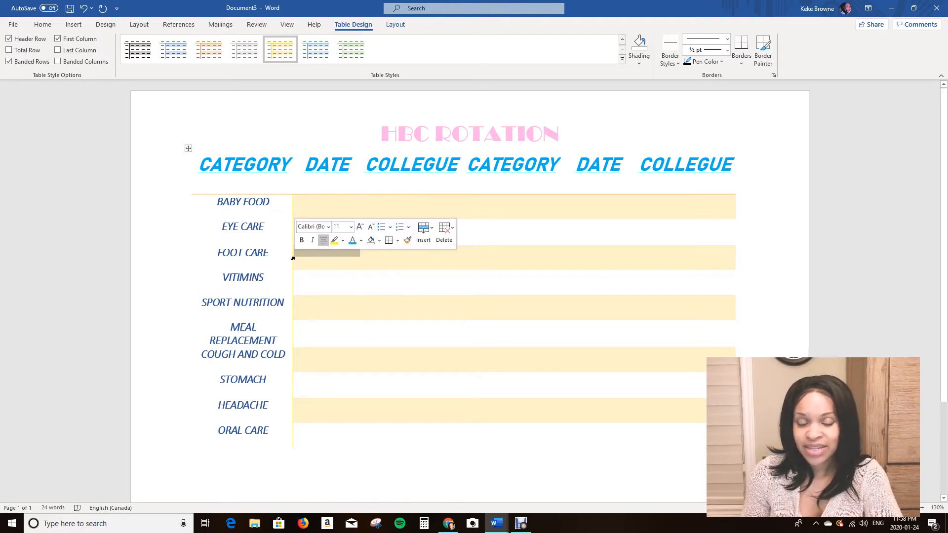
click(304, 266)
drag(294, 264, 679, 257)
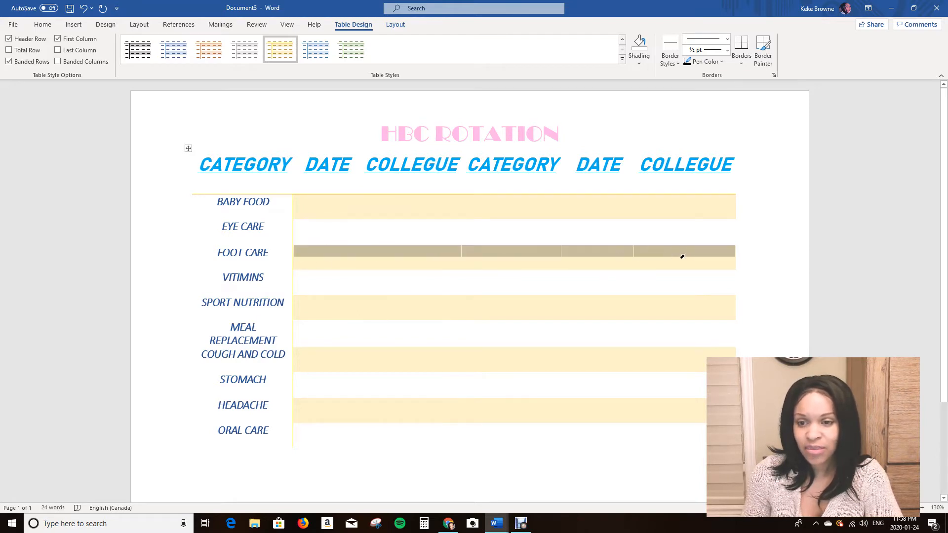
right_click(589, 254)
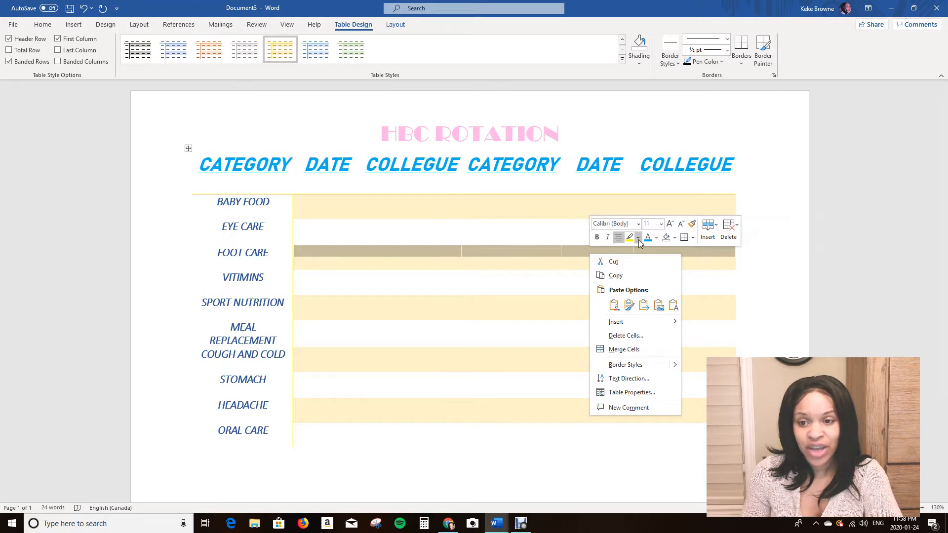
click(675, 237)
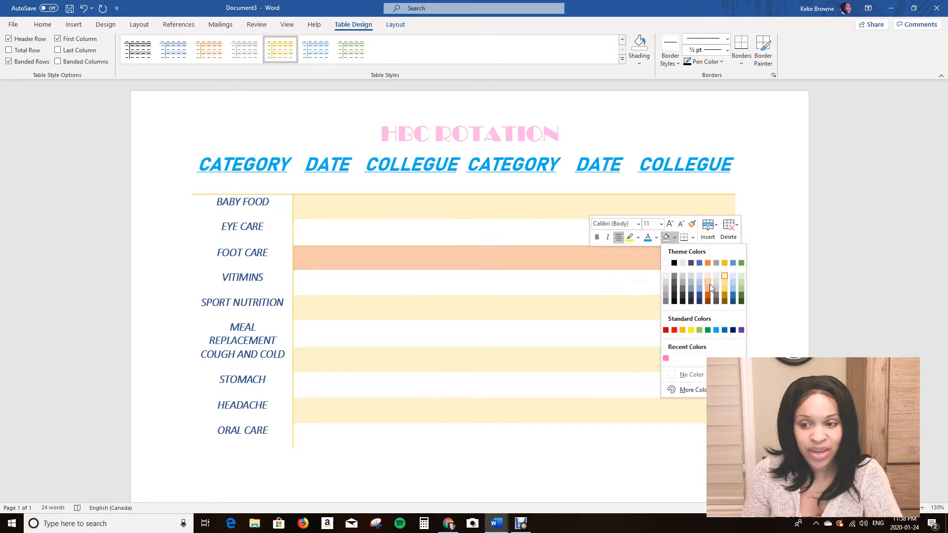
click(741, 282)
click(399, 359)
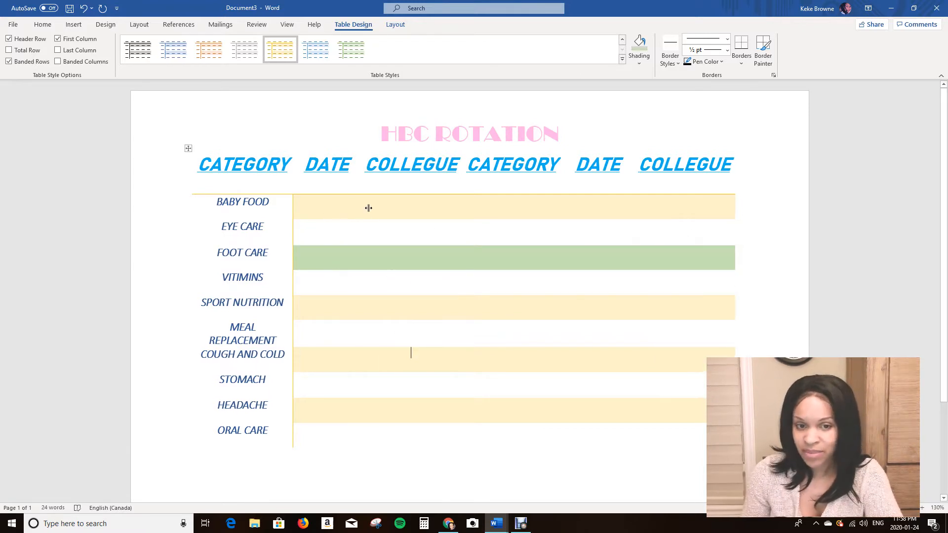
Shade the empty cells of the COUGH AND COLD row the same light green.
drag(295, 363, 704, 364)
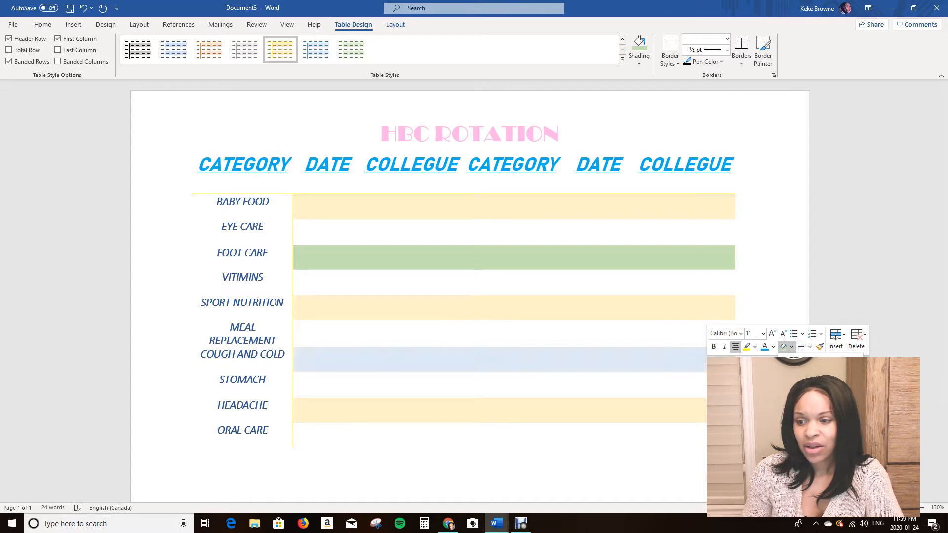
click(857, 387)
click(642, 440)
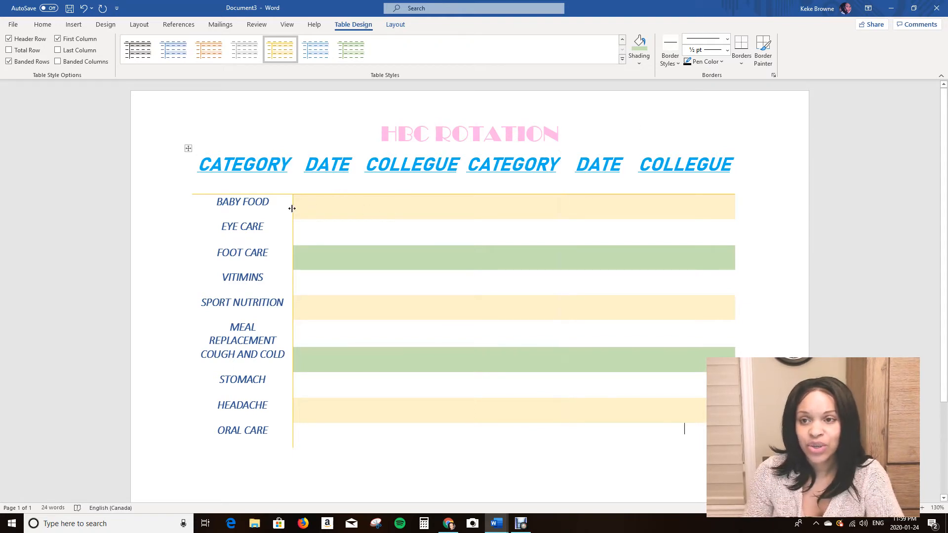
Try to give the CATEGORY and DATE columns a 3 pt multi-line border style.
drag(223, 190, 353, 444)
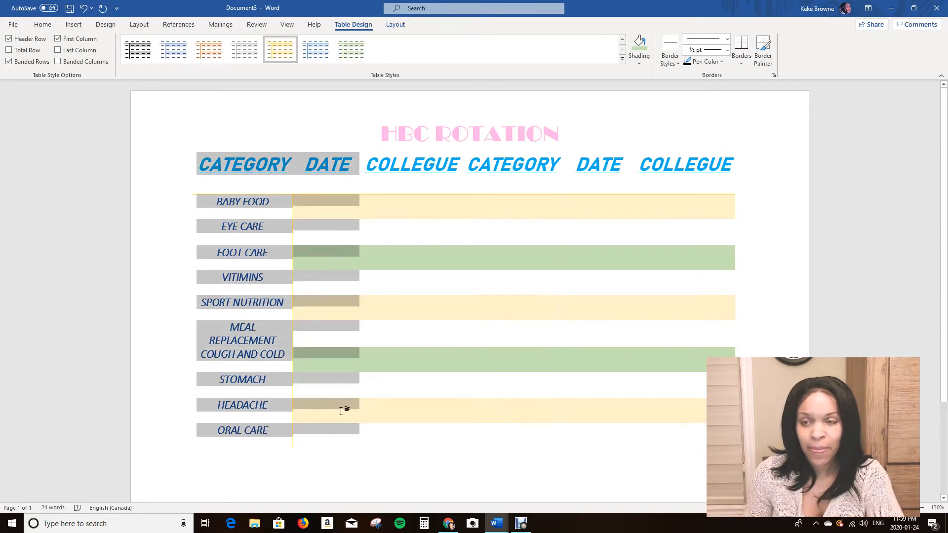
click(727, 39)
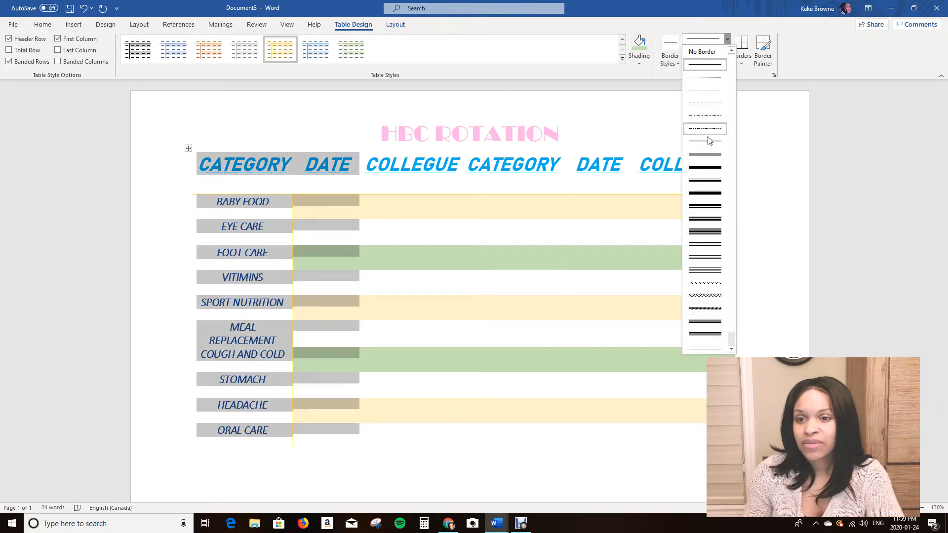
click(704, 206)
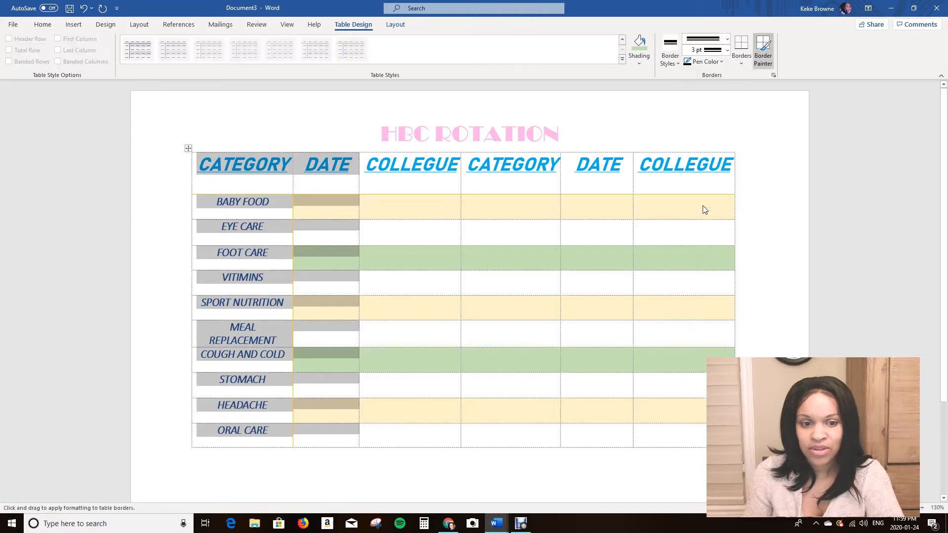
click(675, 231)
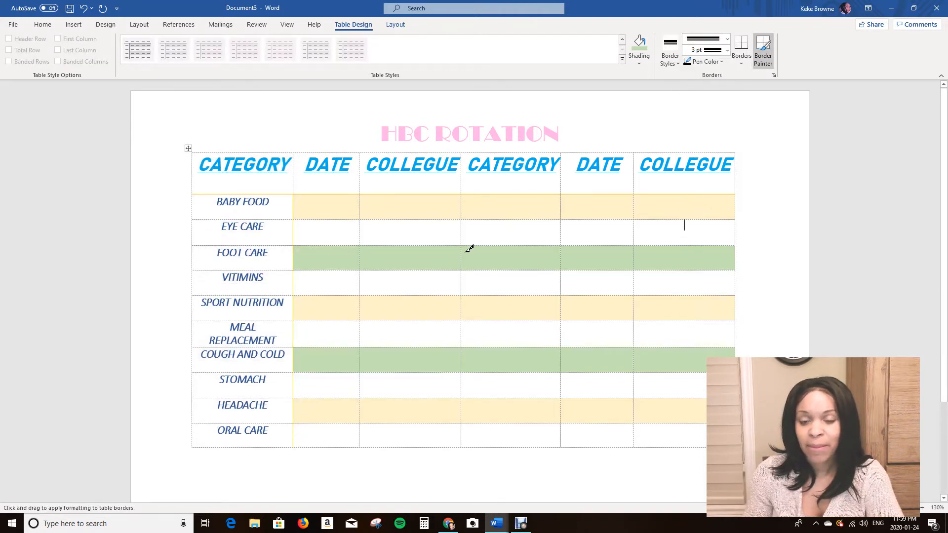
click(743, 59)
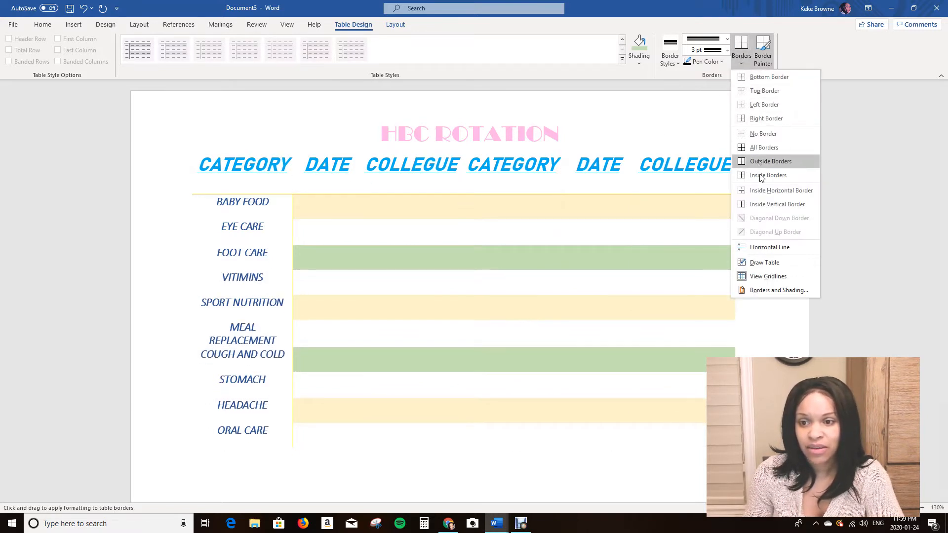
click(858, 98)
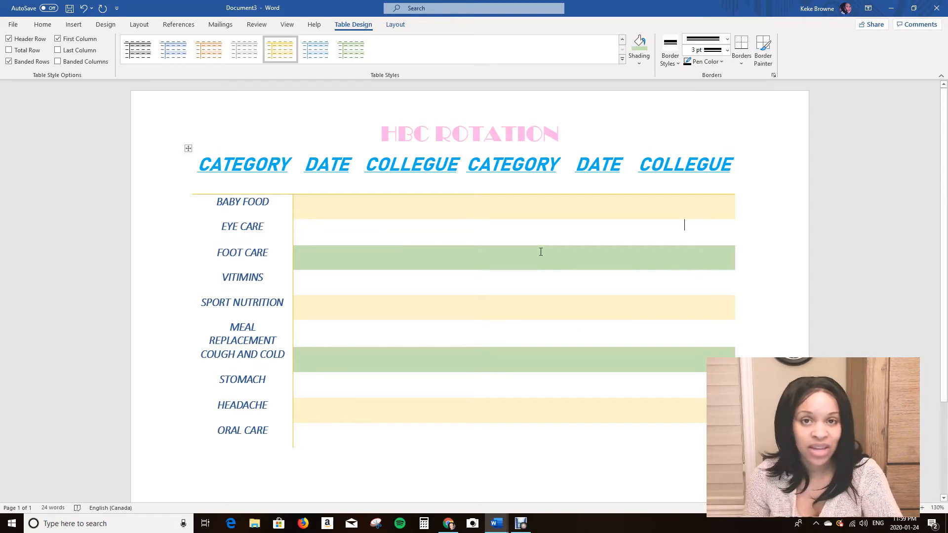
Try to apply a ½ pt solid single-line border to the whole table.
click(188, 149)
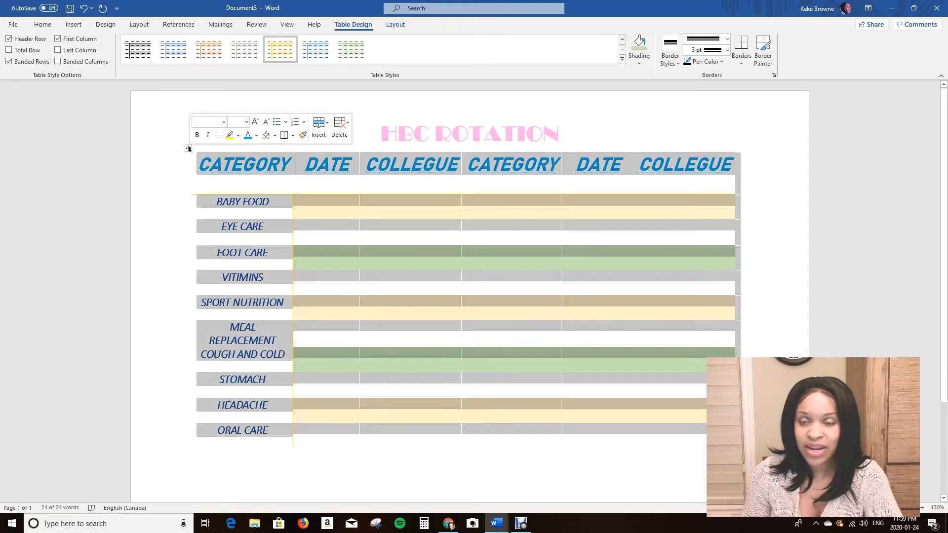
click(727, 40)
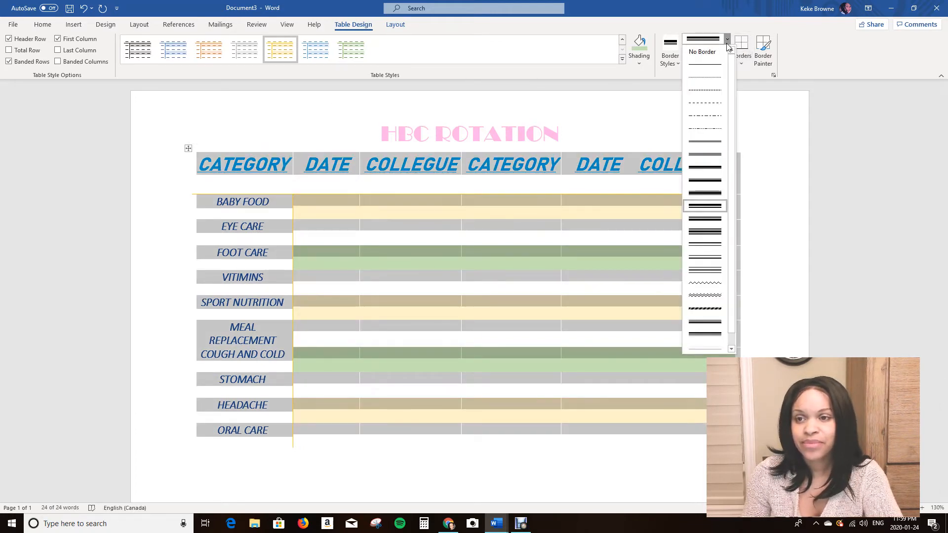
click(706, 71)
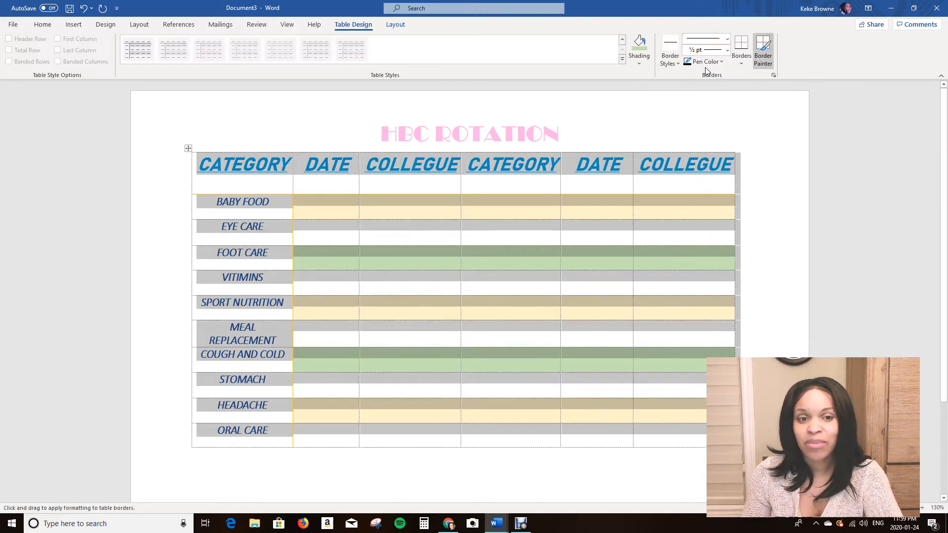
key(Escape)
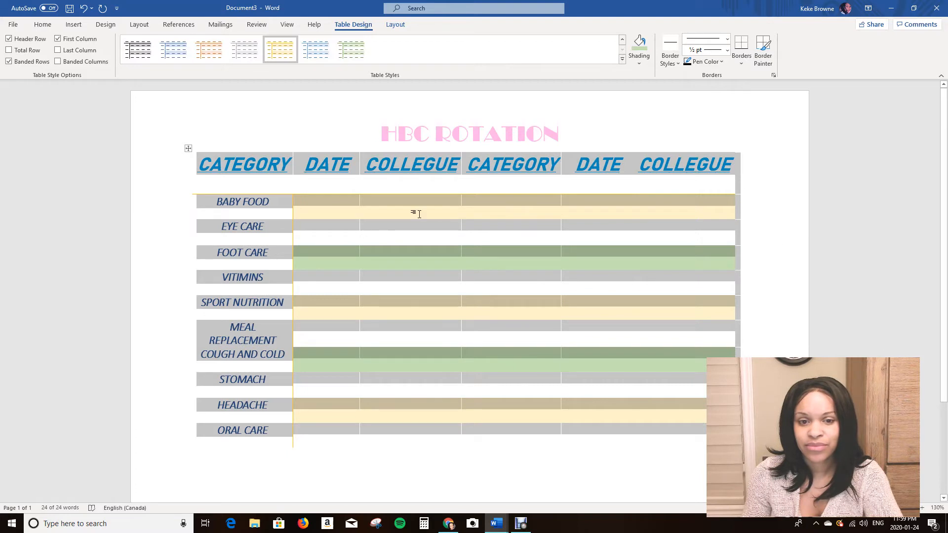
click(239, 253)
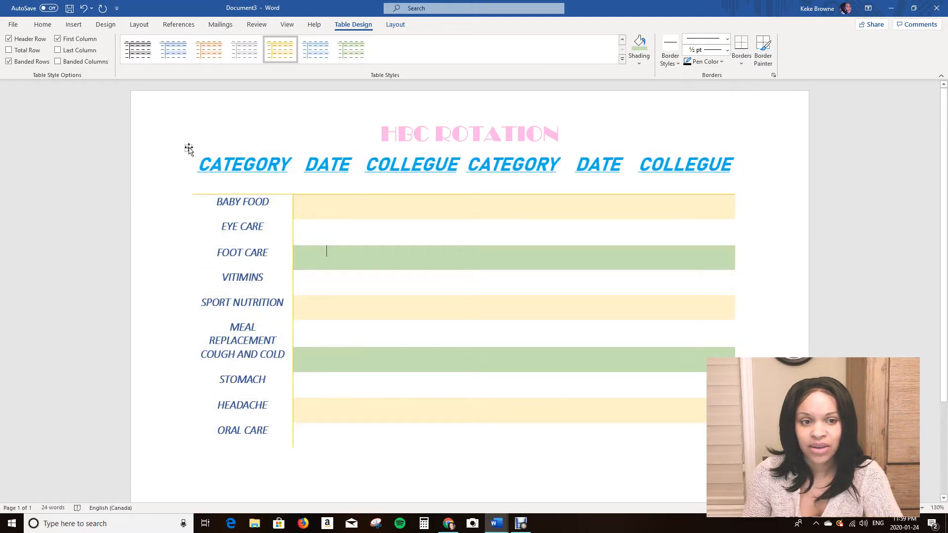
Select the whole table and choose the ½ pt finely dotted line style for its borders.
click(188, 148)
click(722, 51)
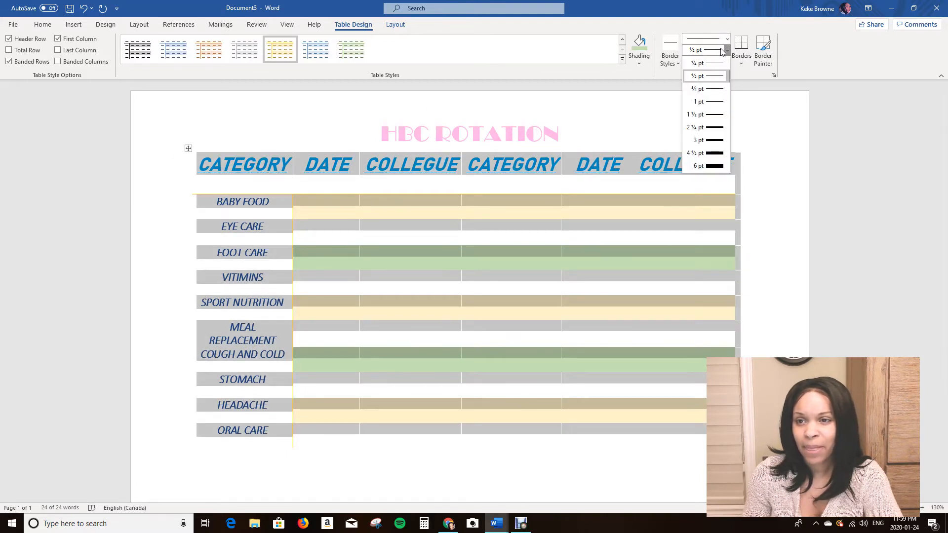
click(727, 39)
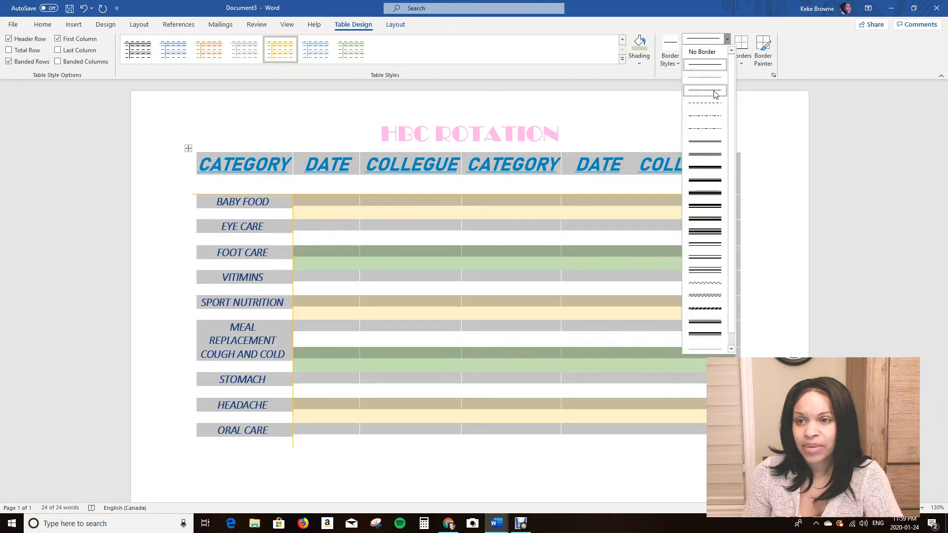
click(705, 78)
click(811, 199)
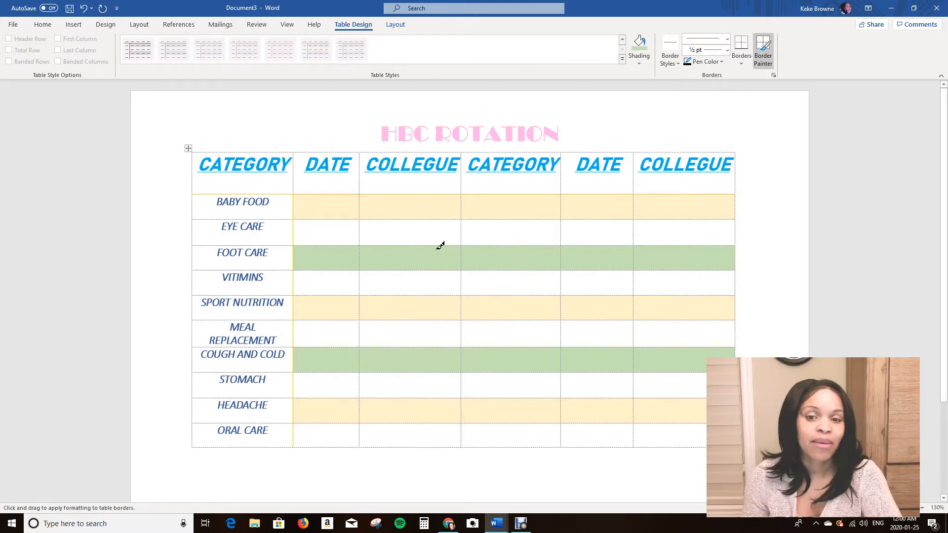
click(773, 256)
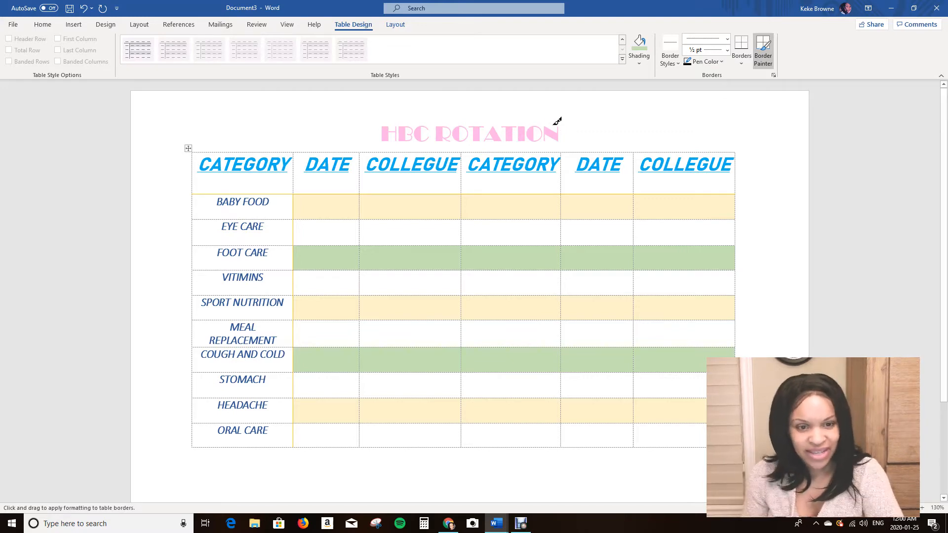
scroll(655, 341, down, 3)
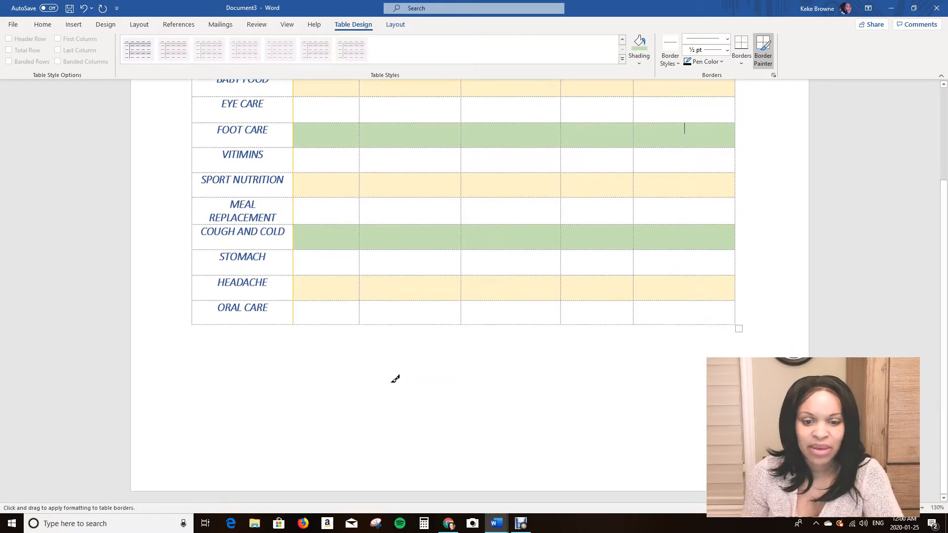
scroll(600, 247, up, 3)
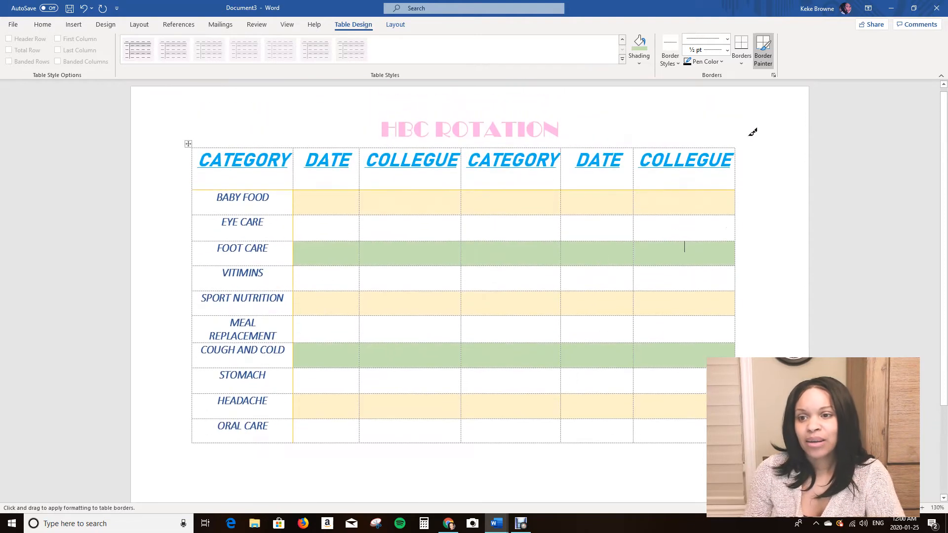
key(Escape)
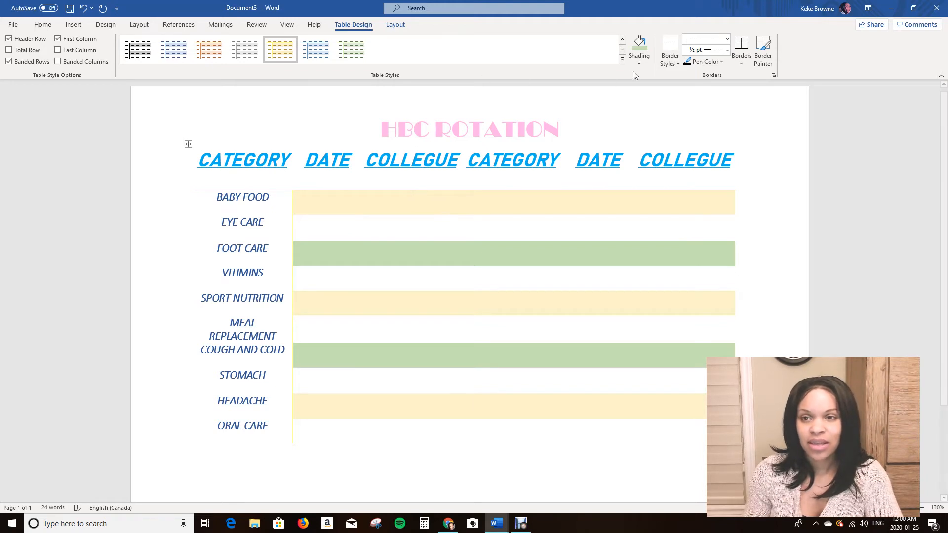
Add a ½ pt dotted border line along the table's top edge with the Border Painter.
click(763, 60)
click(763, 63)
click(763, 62)
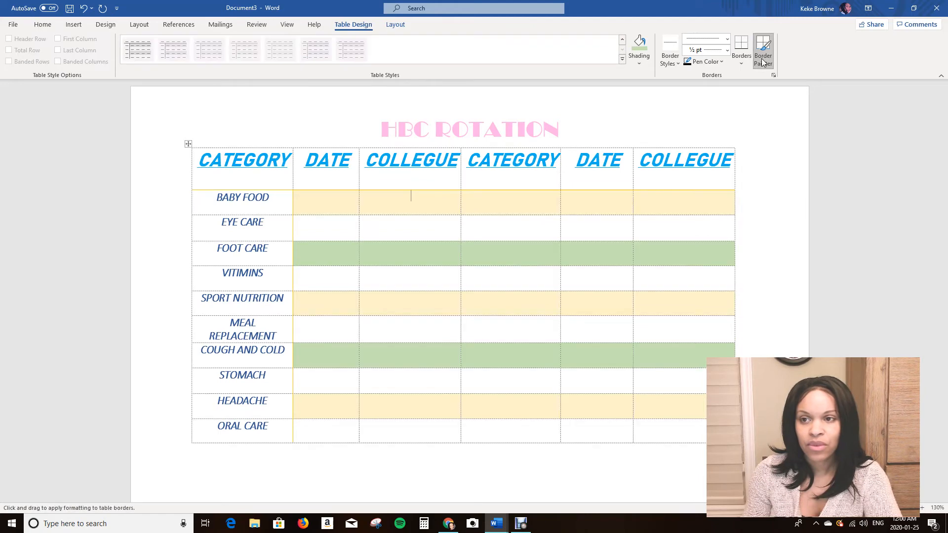
click(770, 146)
click(743, 63)
click(688, 128)
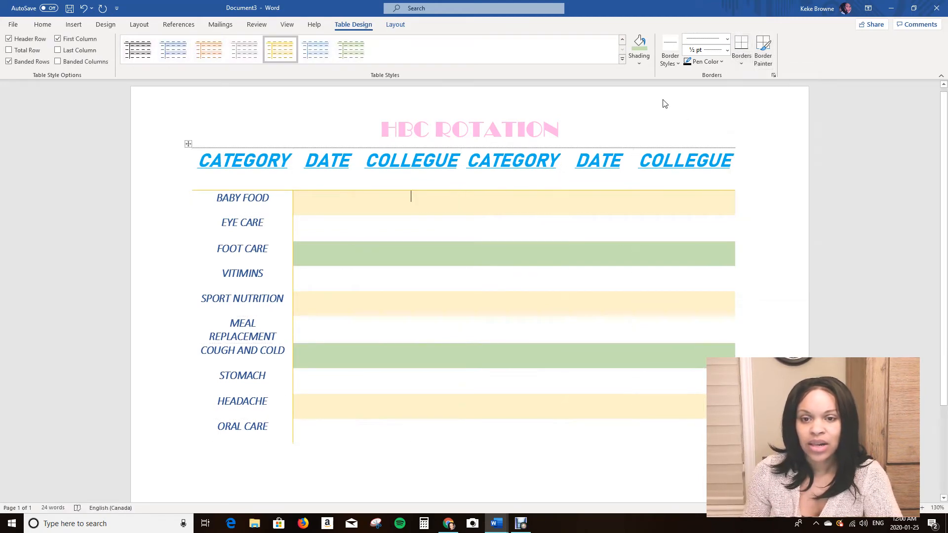
Try to paint a ½ pt multi-line border onto the table with the Border Painter.
click(764, 60)
click(763, 60)
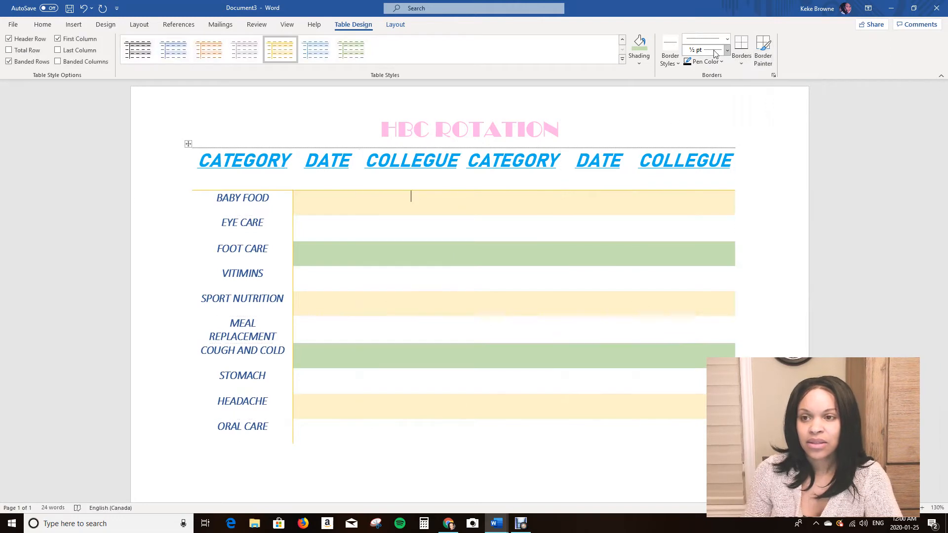
click(726, 39)
click(705, 144)
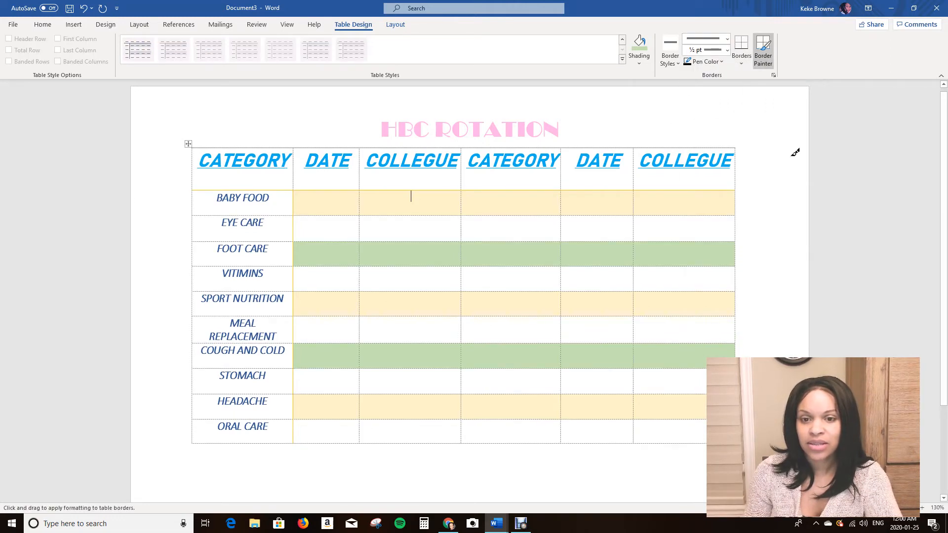
mouse_move(632, 120)
mouse_down()
mouse_move(721, 127)
mouse_move(601, 246)
mouse_up()
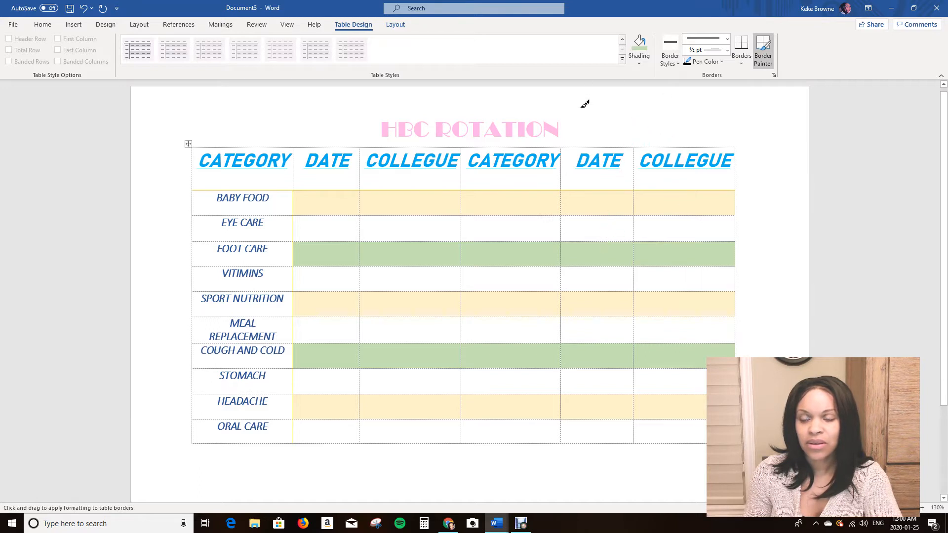
click(633, 119)
click(667, 119)
click(670, 167)
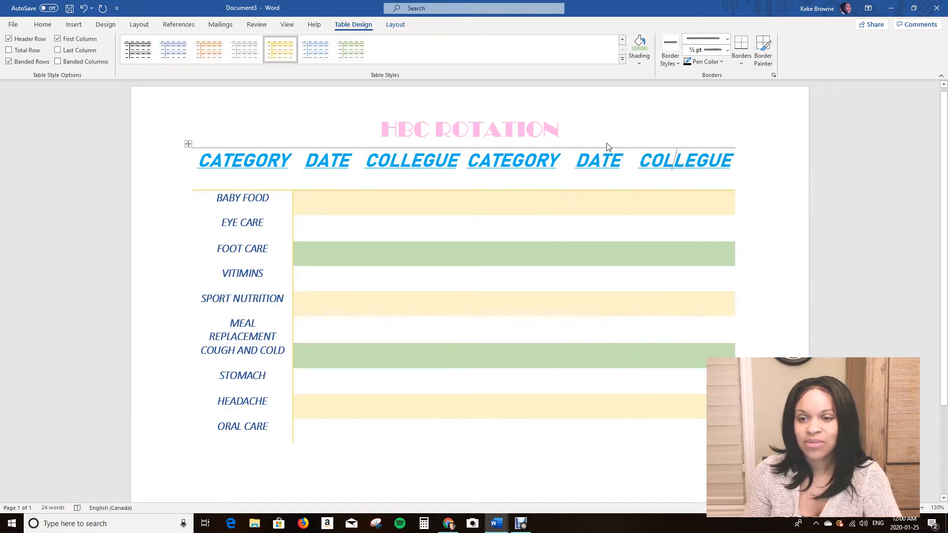
drag(620, 125, 691, 132)
click(265, 112)
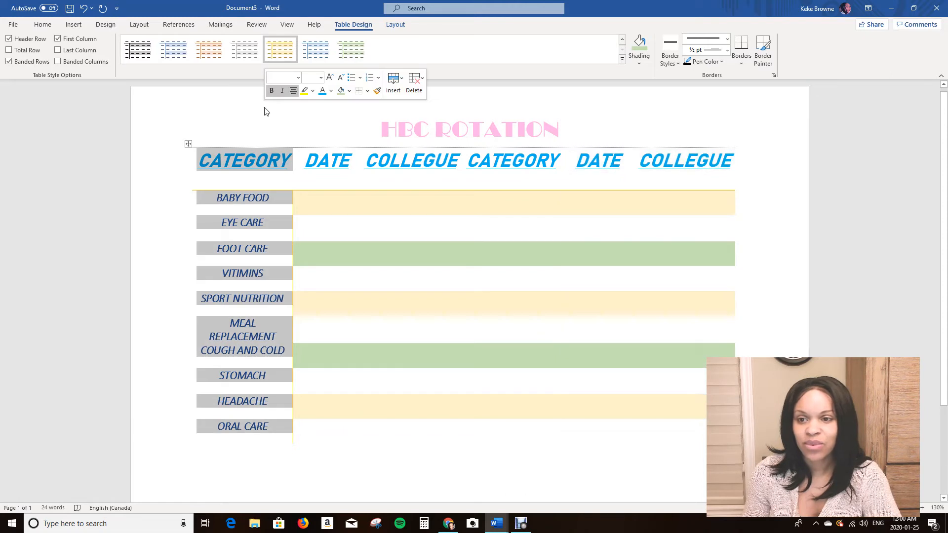
click(329, 200)
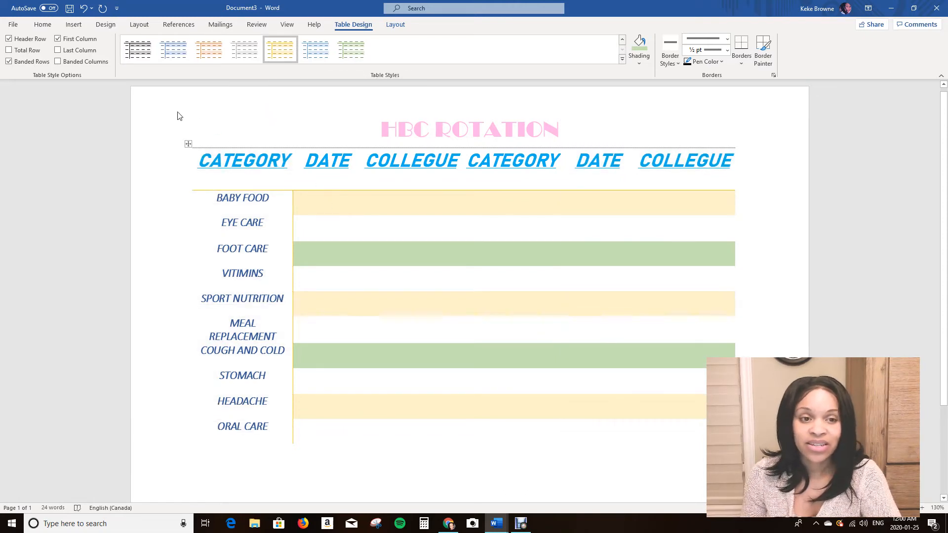
click(187, 151)
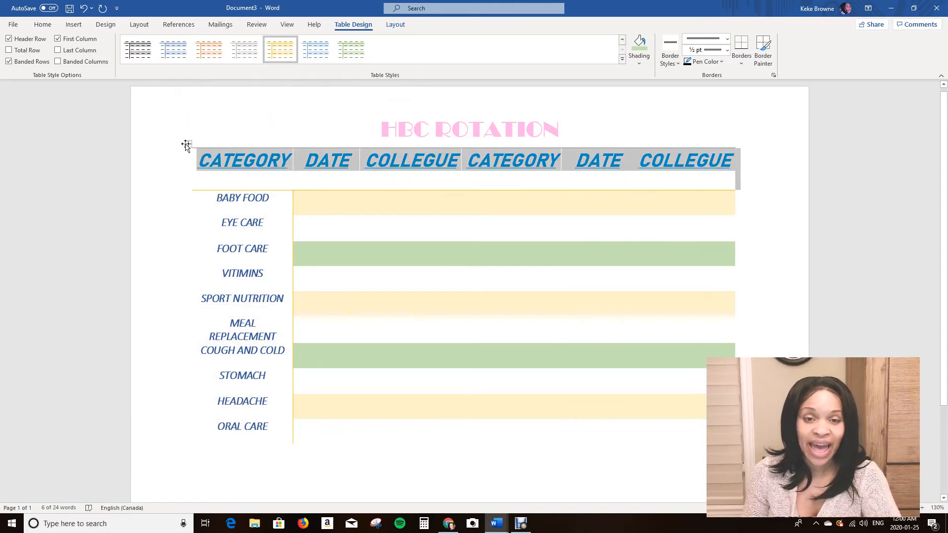
Try to apply the ½ pt multi-line border to the whole selected table with the Border Painter.
click(188, 144)
click(761, 47)
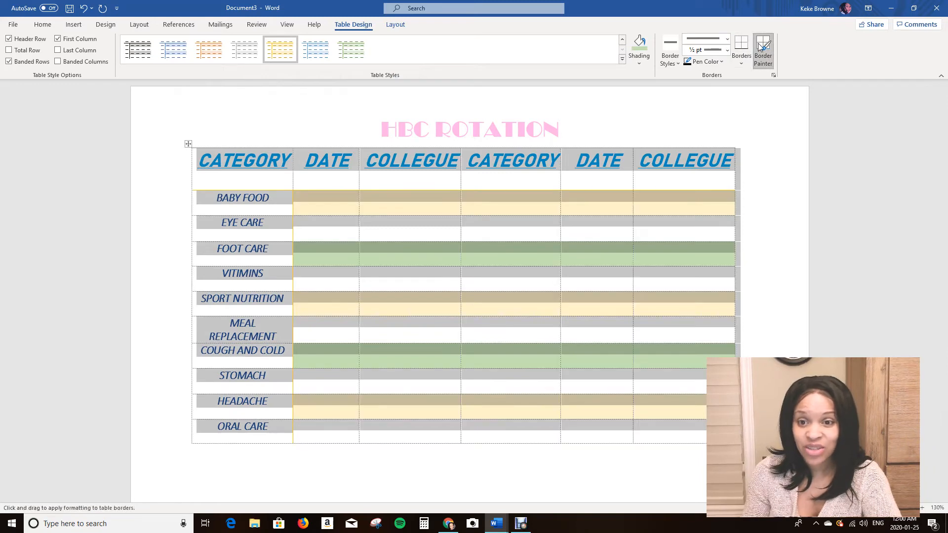
click(756, 113)
click(776, 238)
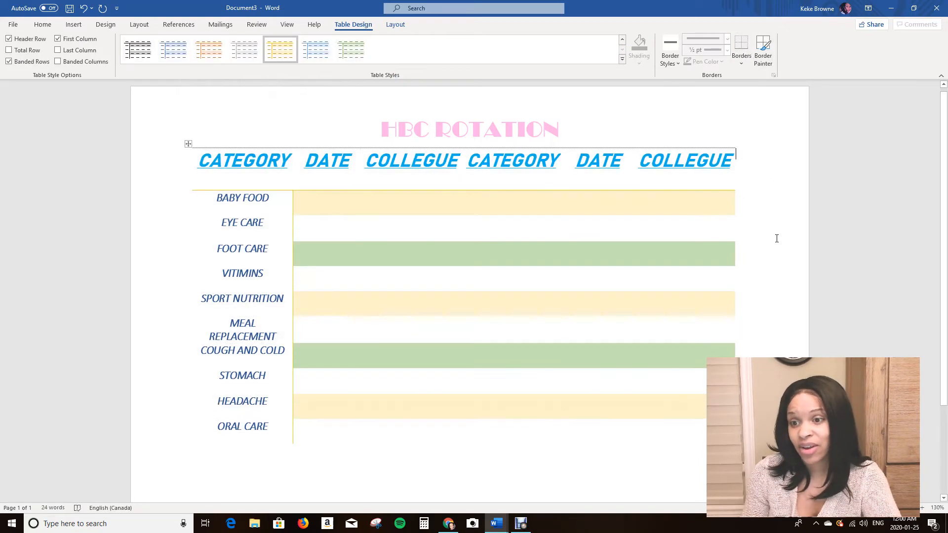
click(191, 143)
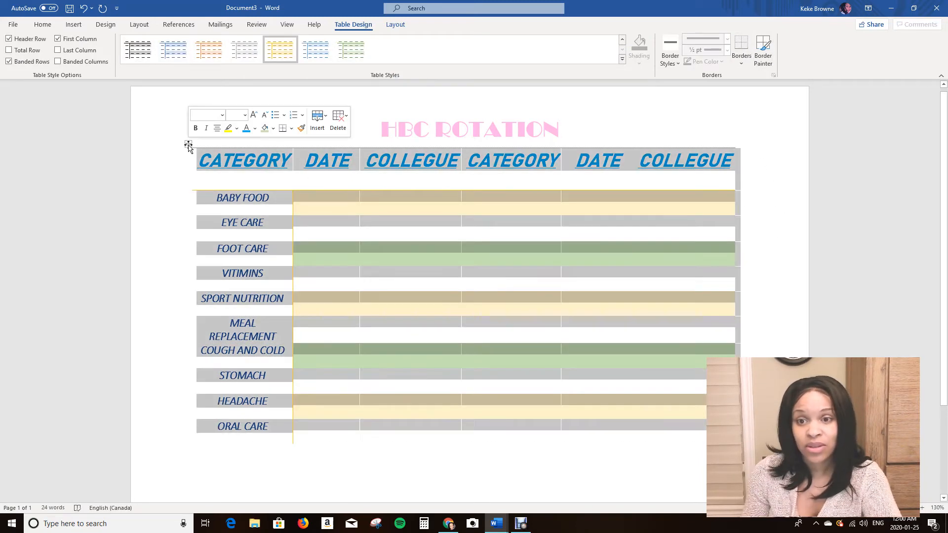
click(763, 50)
click(768, 117)
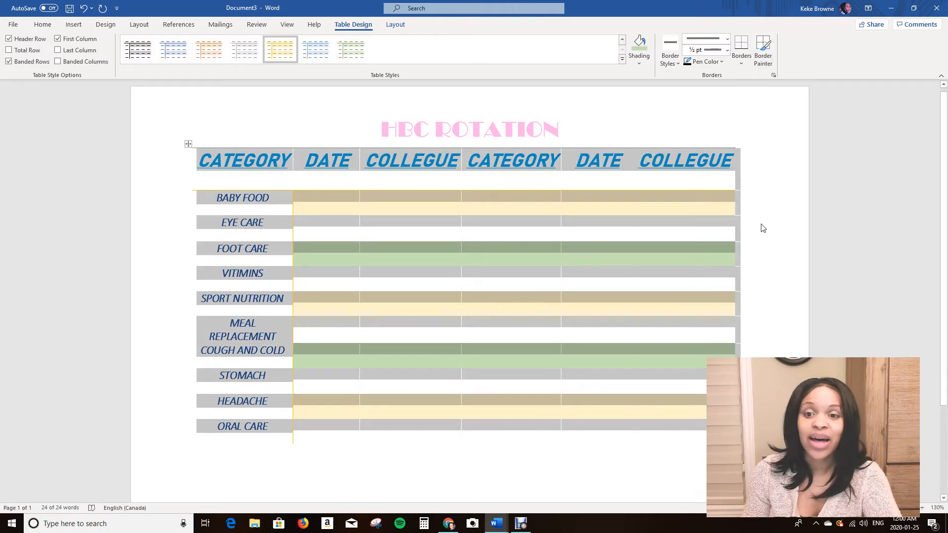
click(705, 260)
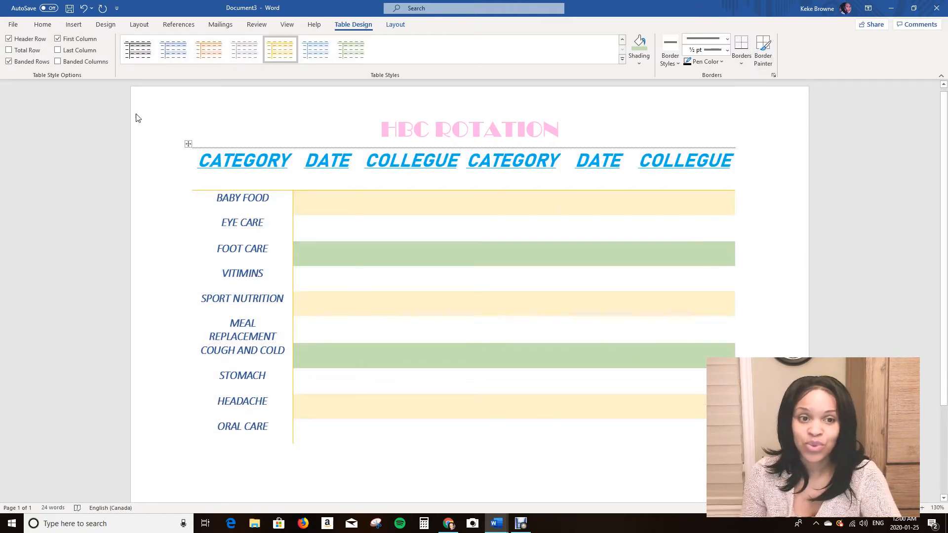
Preview the border placement options on the whole table without applying one.
click(187, 143)
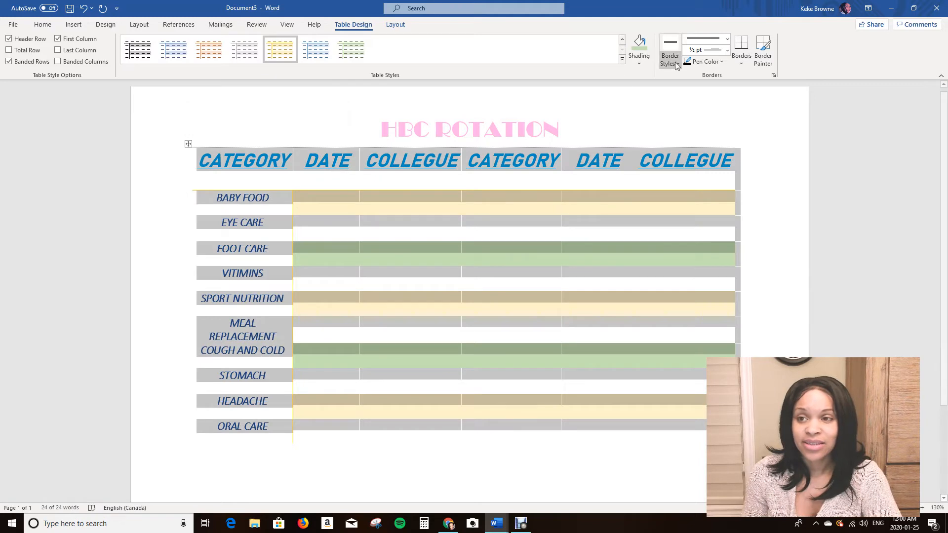
click(764, 54)
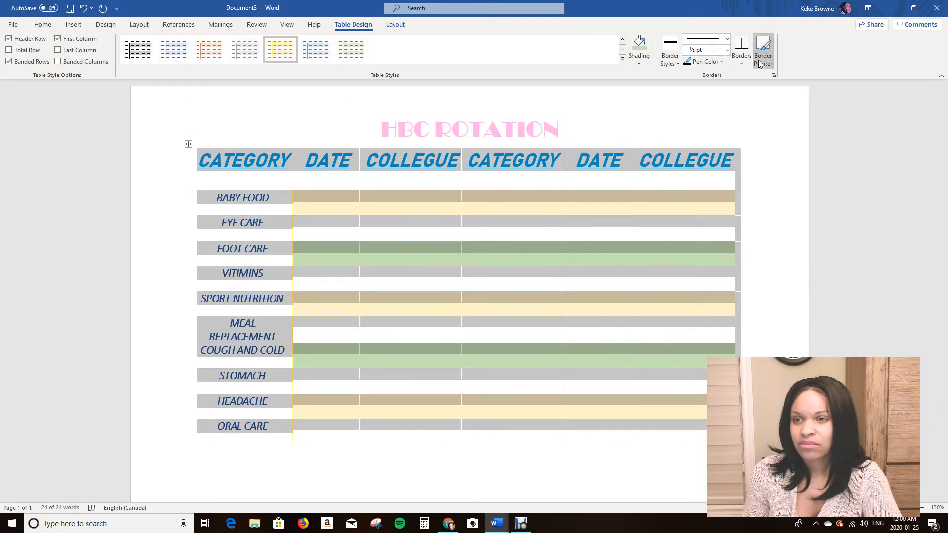
click(741, 60)
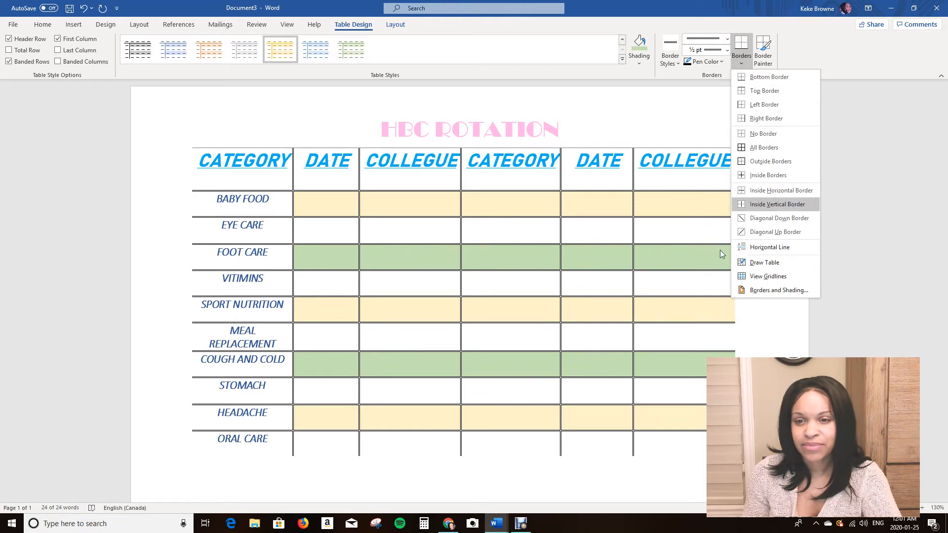
click(686, 117)
click(779, 215)
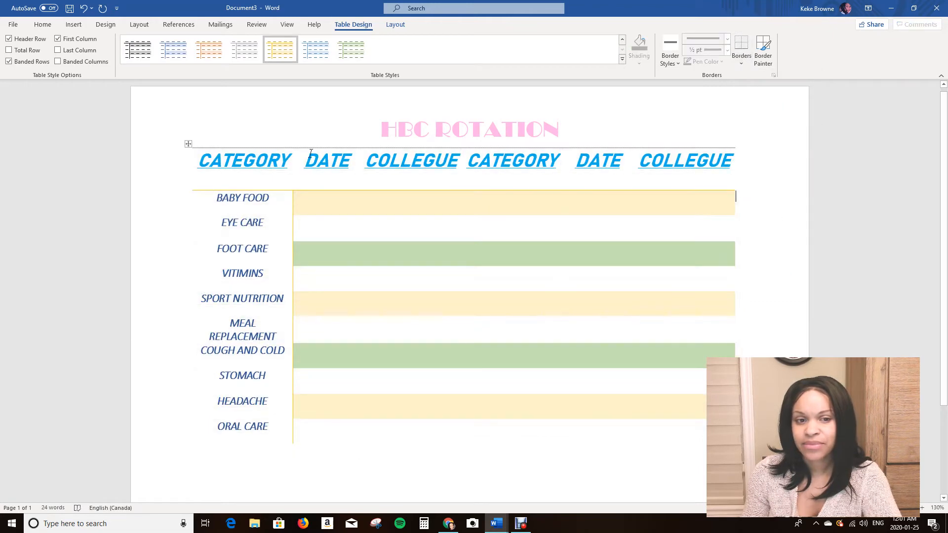
Select the whole table and set the Border Painter's line style to a ½ pt solid single line.
click(188, 144)
click(760, 61)
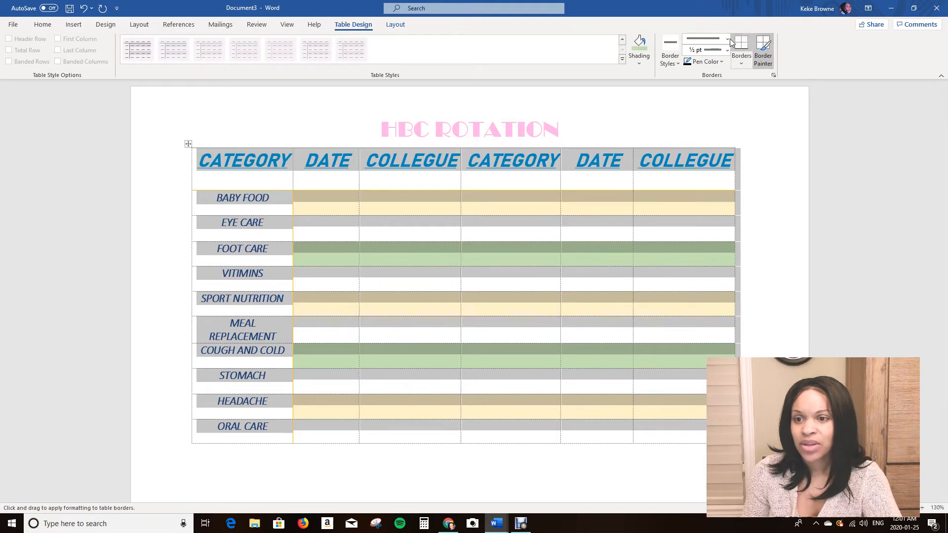
click(727, 39)
click(705, 66)
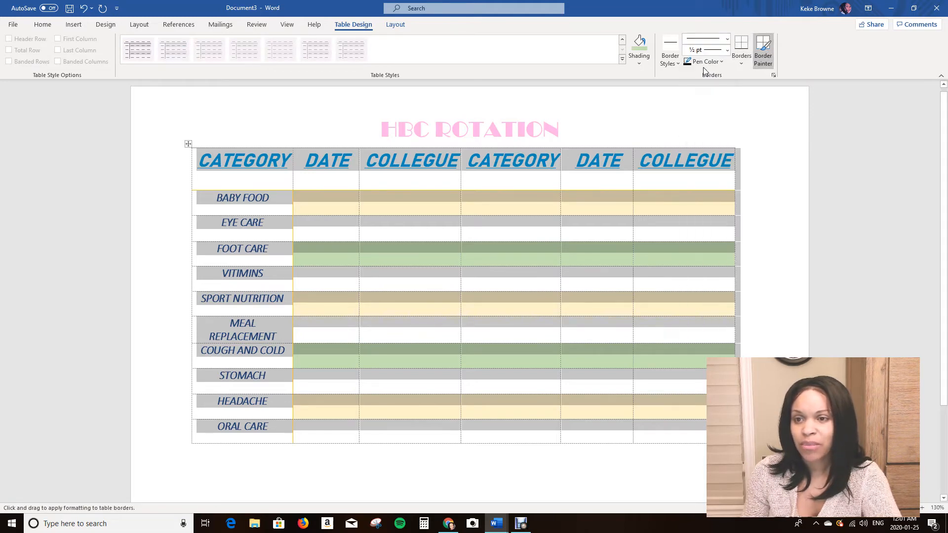
Try a red pen colour for the table borders and return the pen colour to Automatic.
click(706, 63)
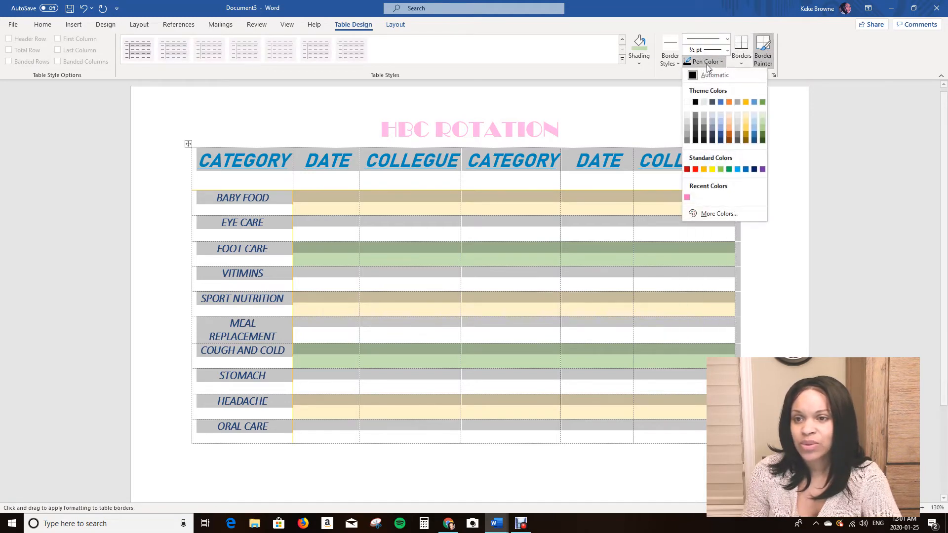
click(696, 170)
click(791, 165)
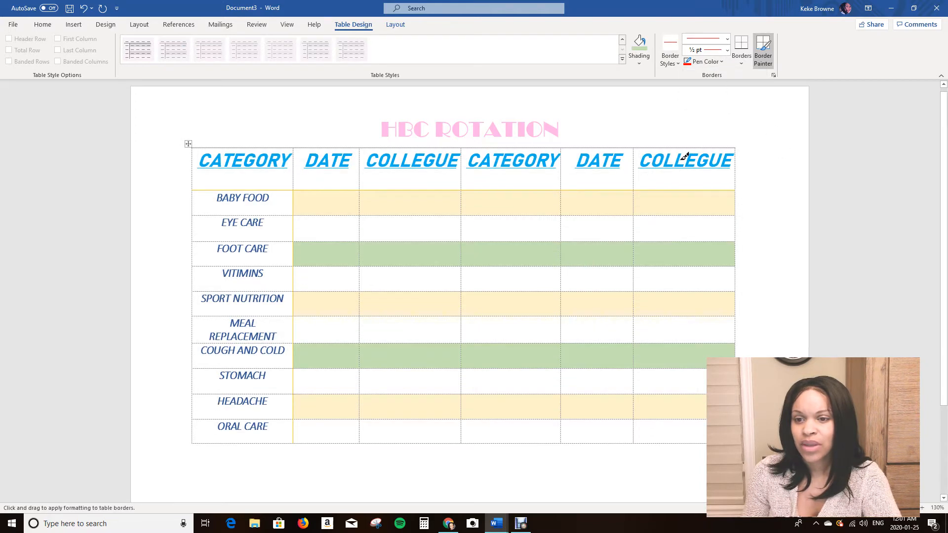
key(Escape)
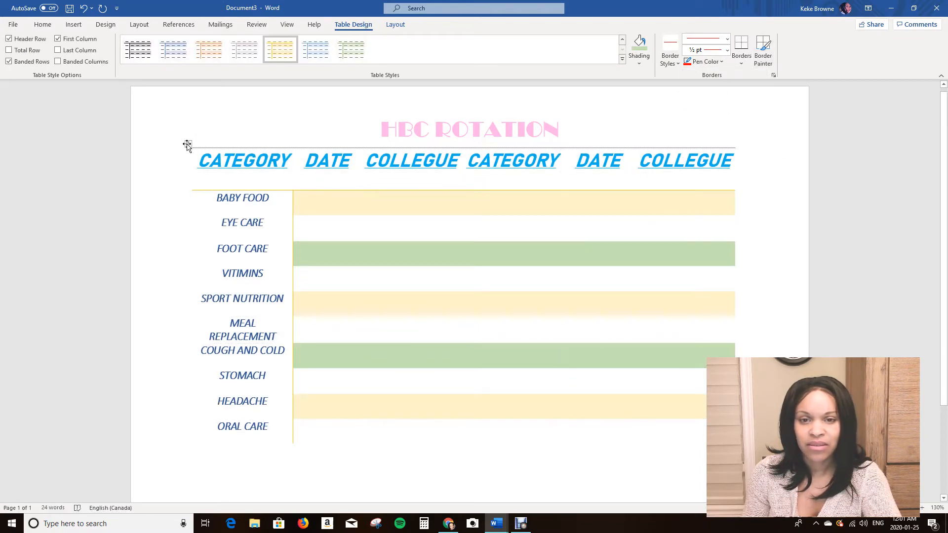
click(708, 61)
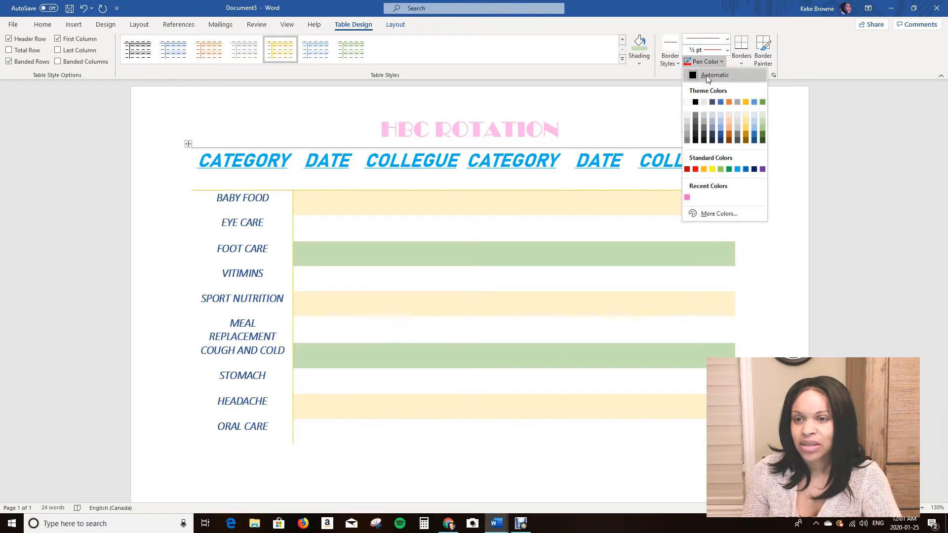
click(700, 74)
key(Escape)
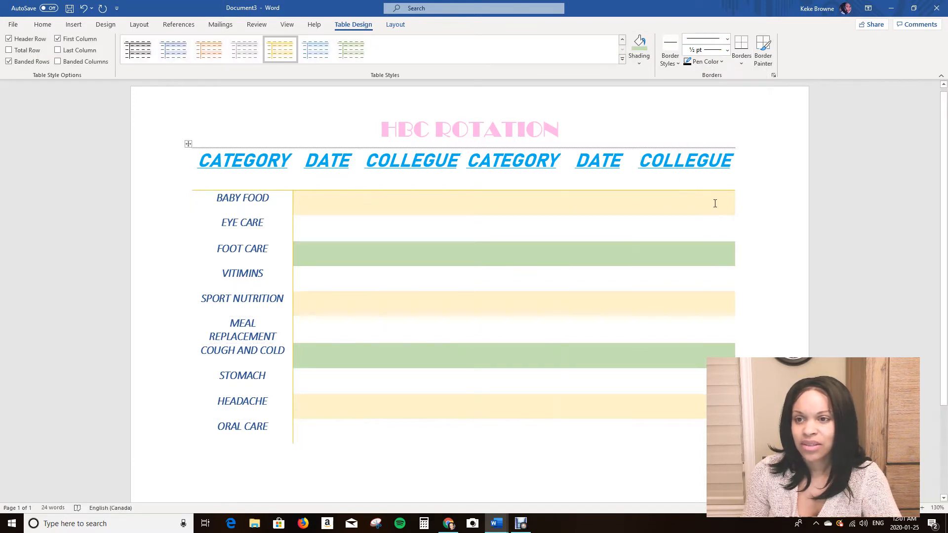
click(14, 27)
click(14, 22)
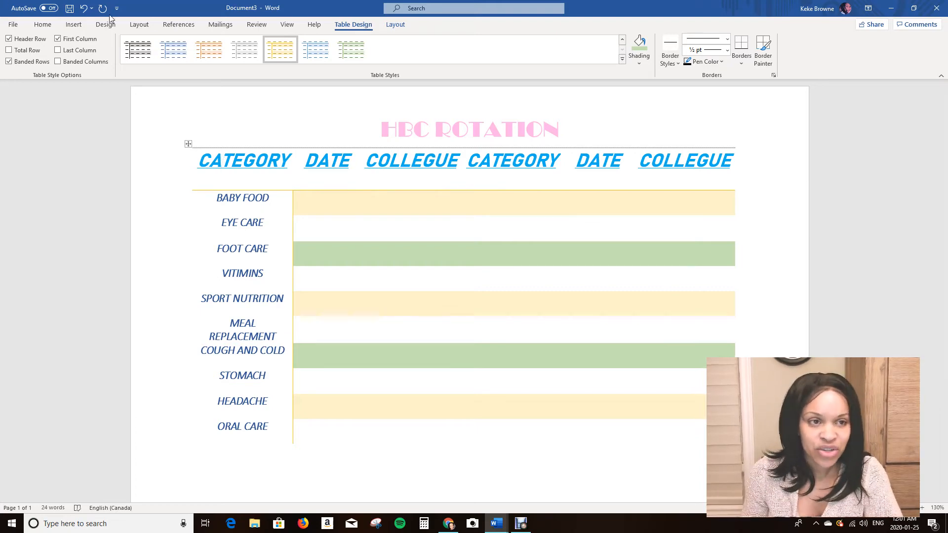
click(73, 24)
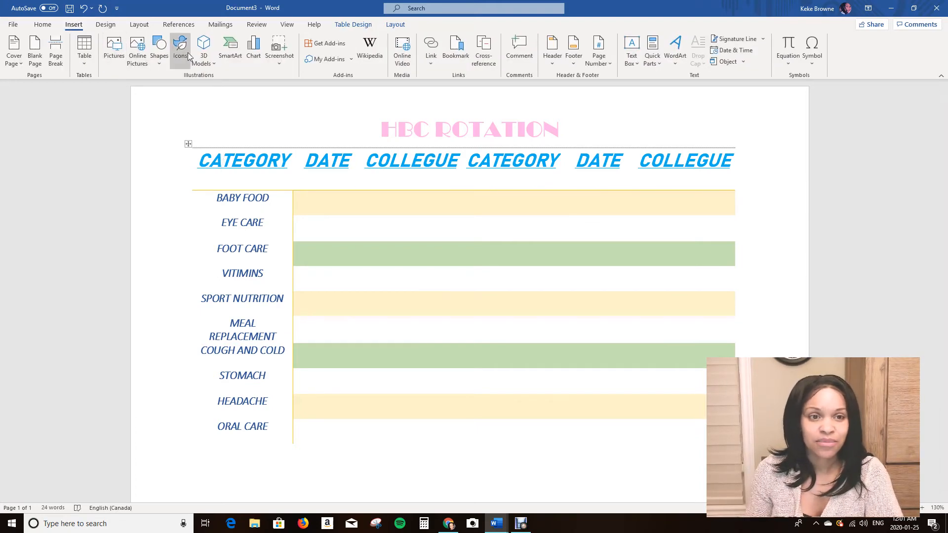
click(278, 143)
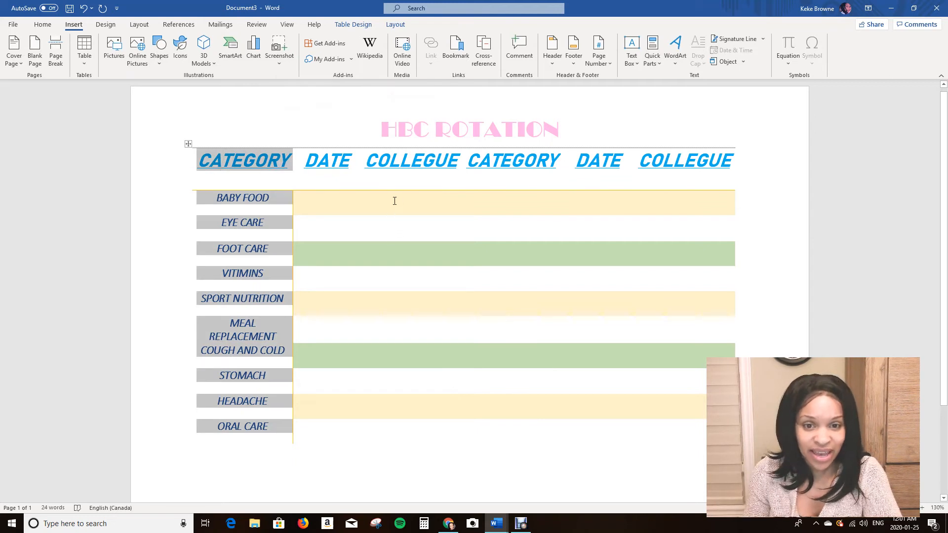
click(205, 110)
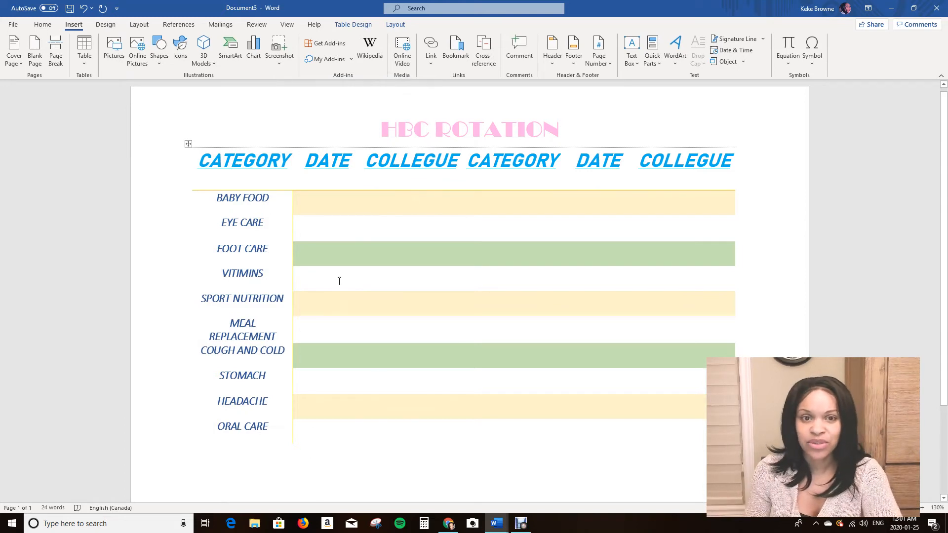
click(104, 27)
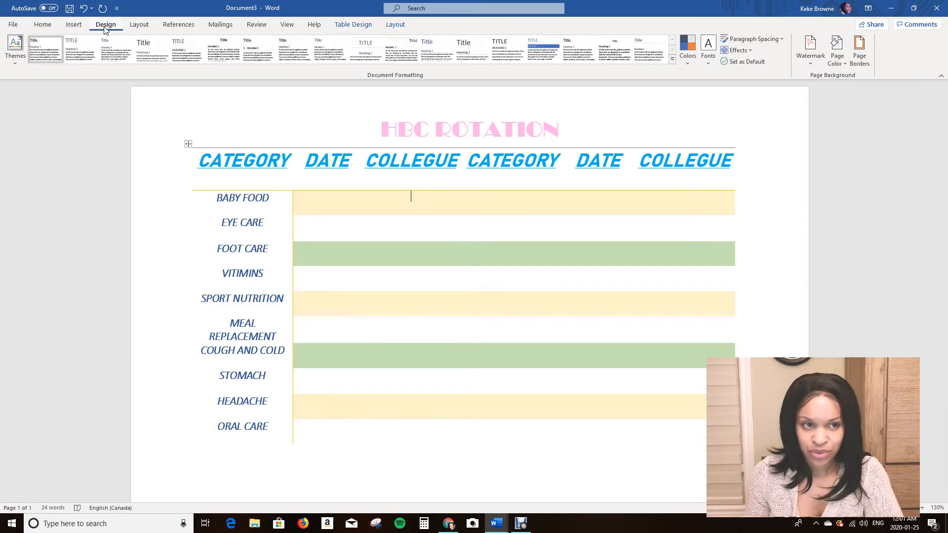
Draw an up block arrow about 2.15 cm high and 0.75 cm wide just below the table, under the DATE column.
click(75, 29)
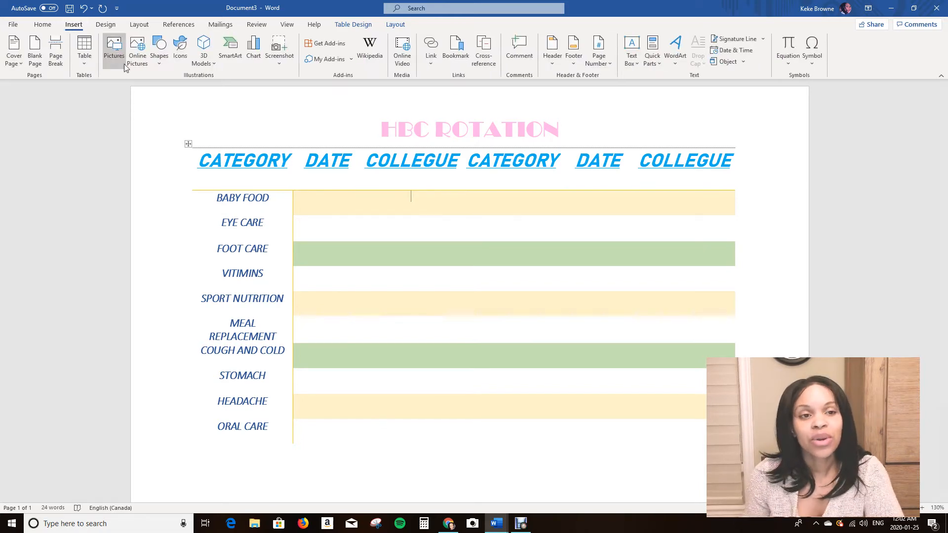
click(161, 64)
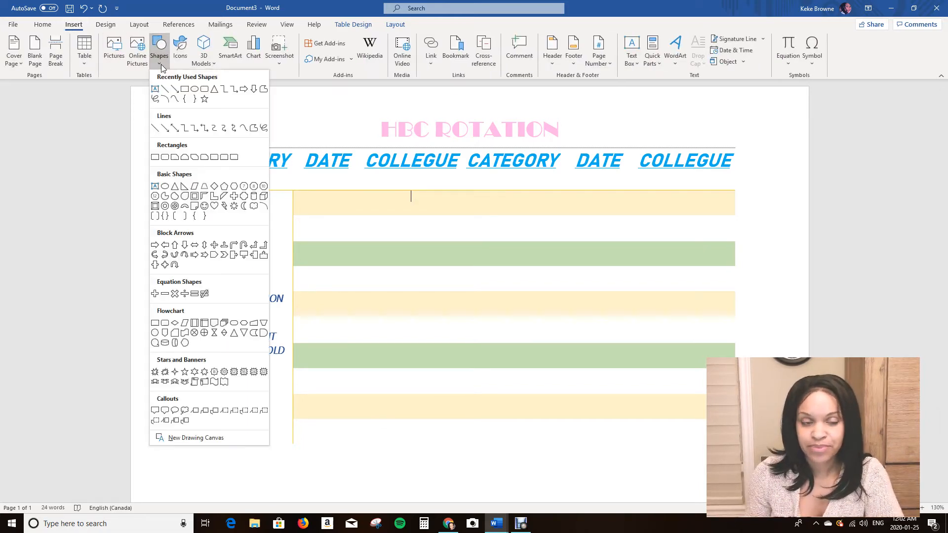
click(179, 248)
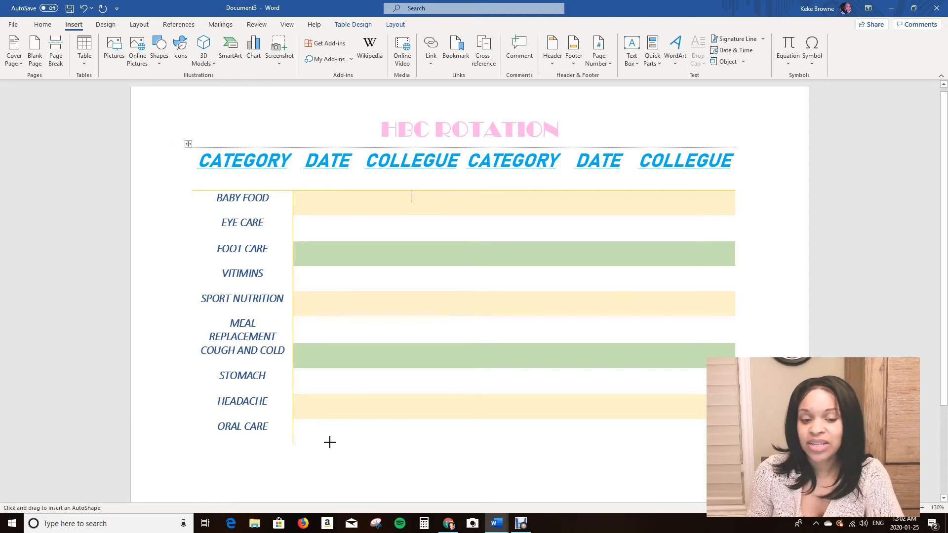
drag(330, 442, 344, 496)
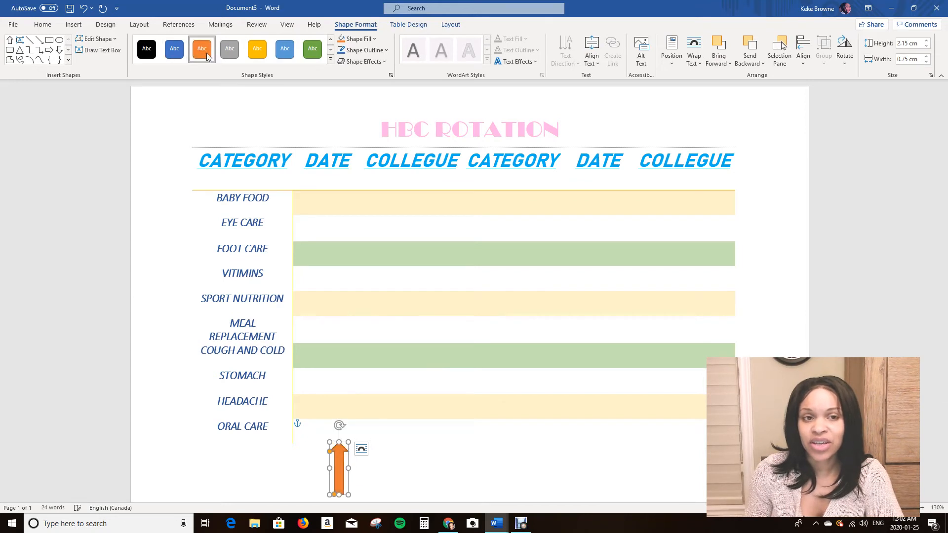
Try the gray and blue shape styles on the arrow and settle on the solid green one.
click(230, 49)
click(285, 49)
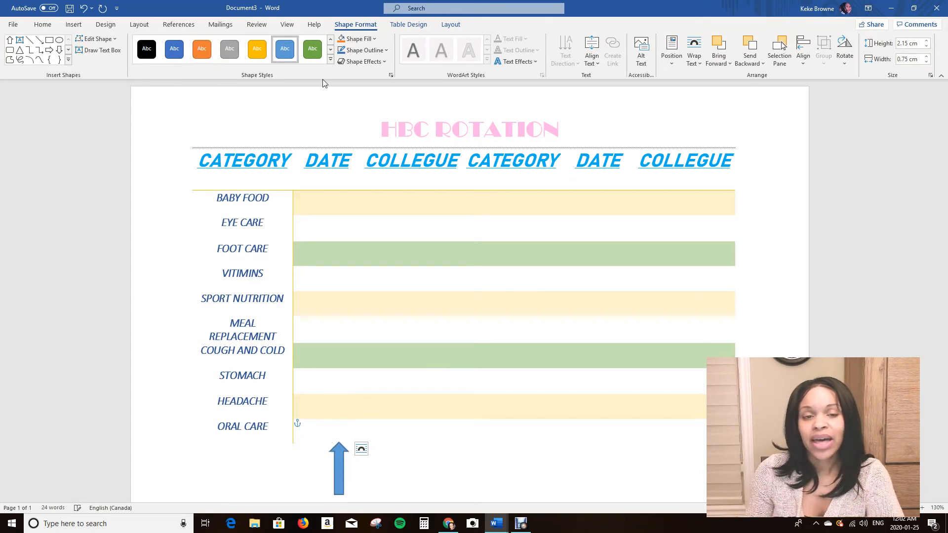
click(319, 60)
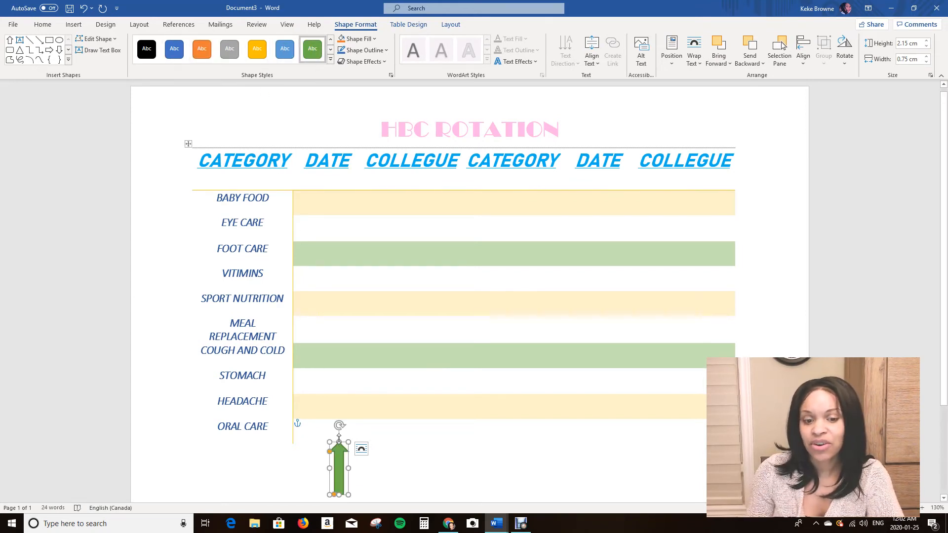
Move the green arrow above the table and rotate it to point diagonally down at the first CATEGORY heading.
drag(338, 458, 249, 172)
drag(327, 151, 262, 157)
click(188, 249)
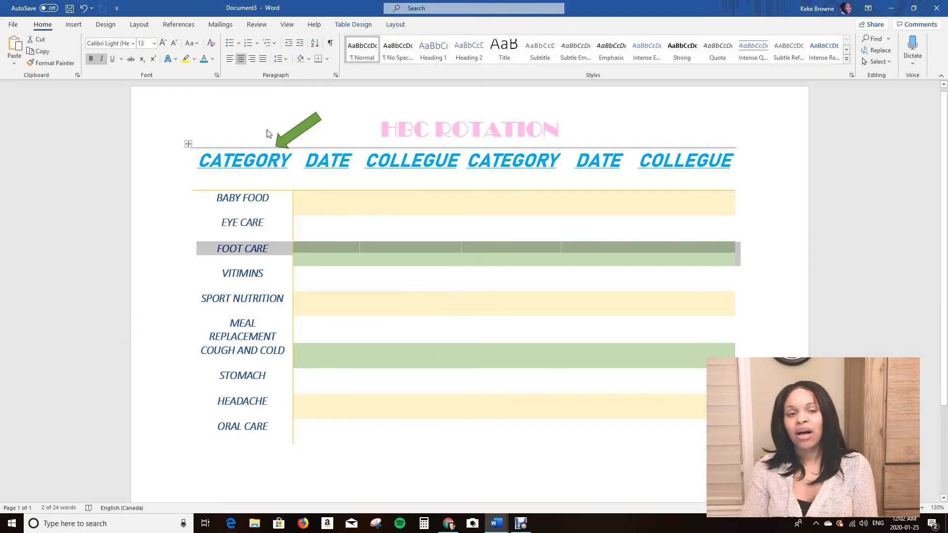
Replace the FOOT CARE text in the table with the butterfly icon from the Bugs category of the icon library.
click(77, 28)
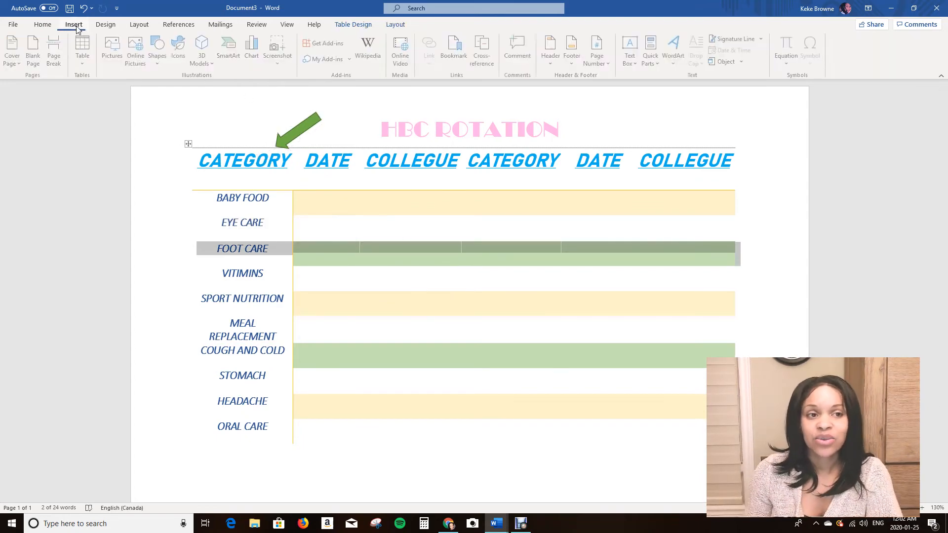
click(180, 63)
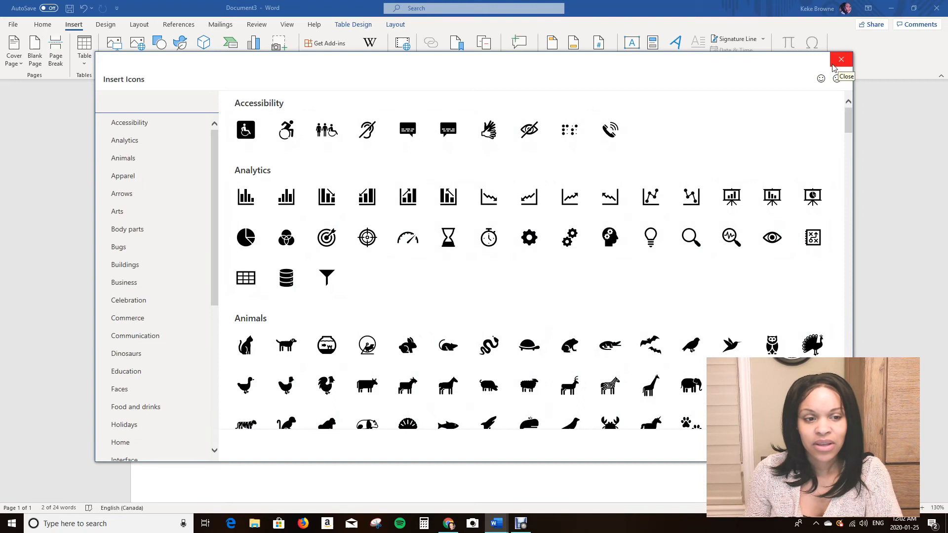
click(122, 251)
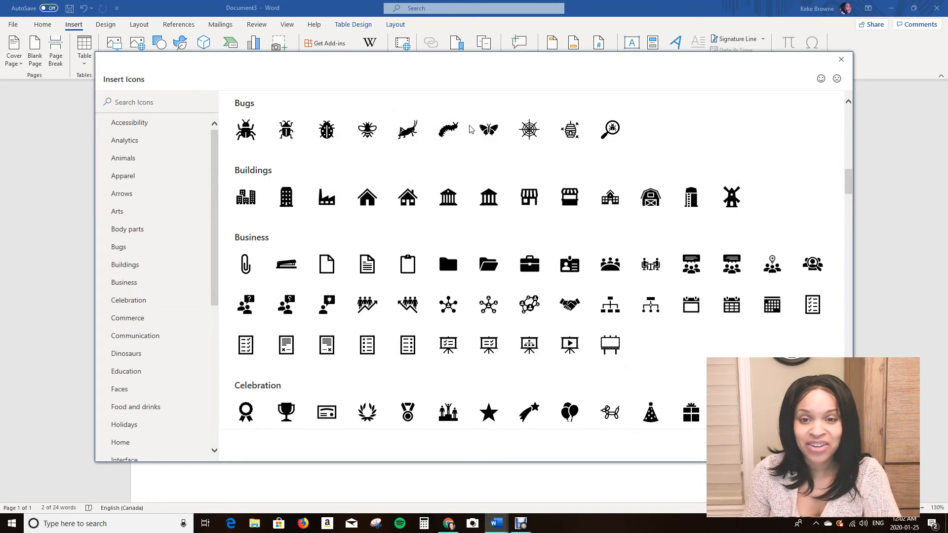
click(488, 133)
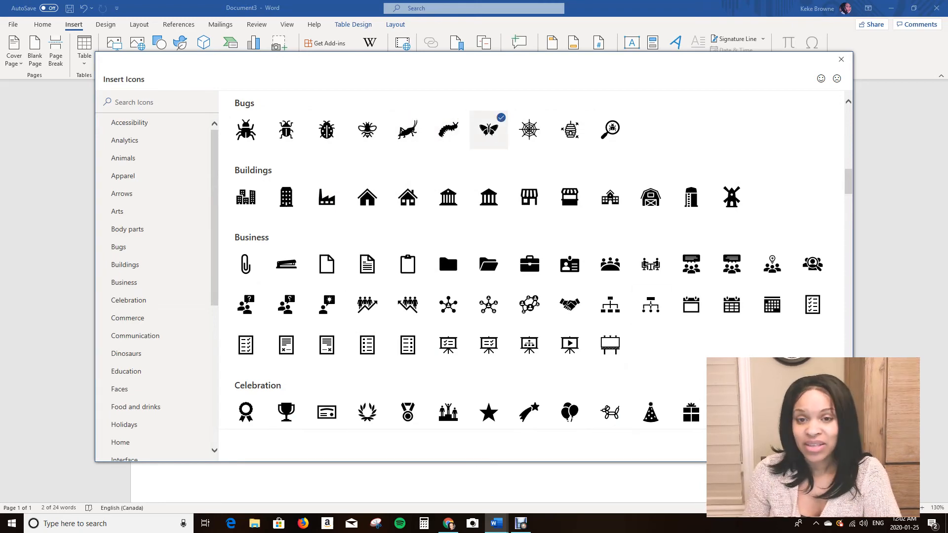
click(767, 446)
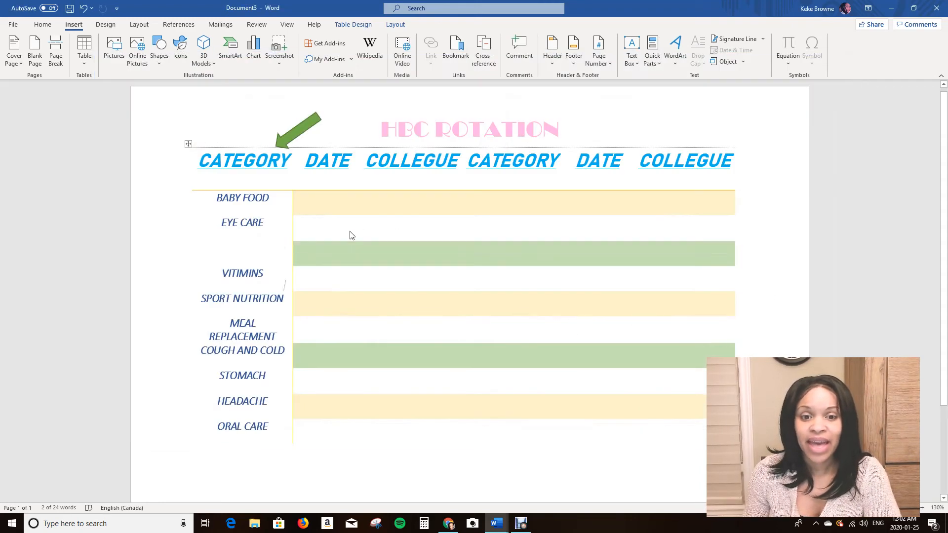
Try moving the butterfly icon up into the EYE CARE cell and undo the move.
drag(254, 251, 229, 222)
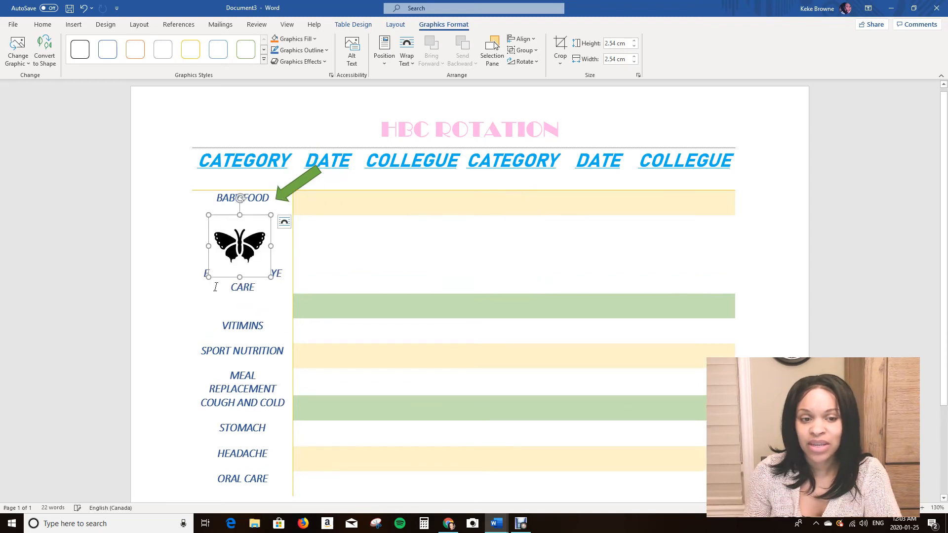
click(83, 9)
click(83, 8)
click(83, 8)
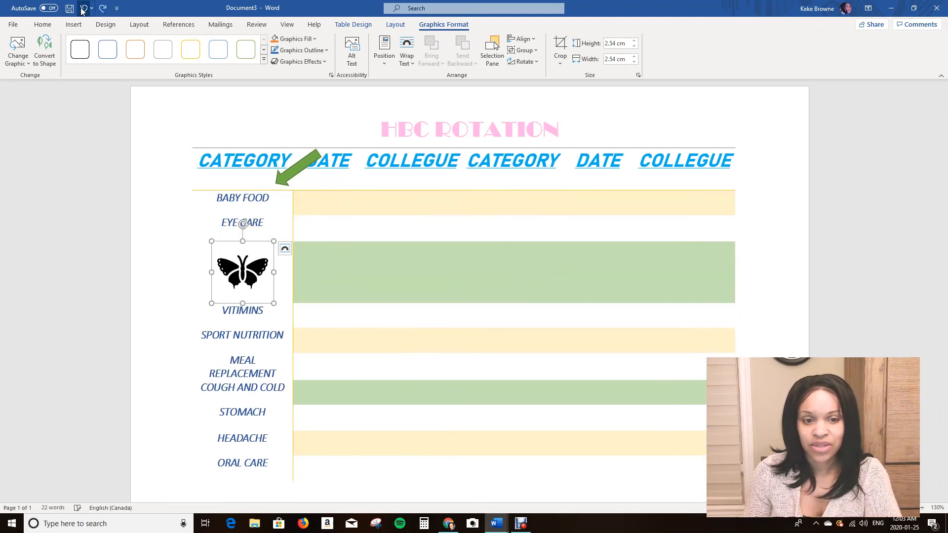
click(187, 222)
click(428, 280)
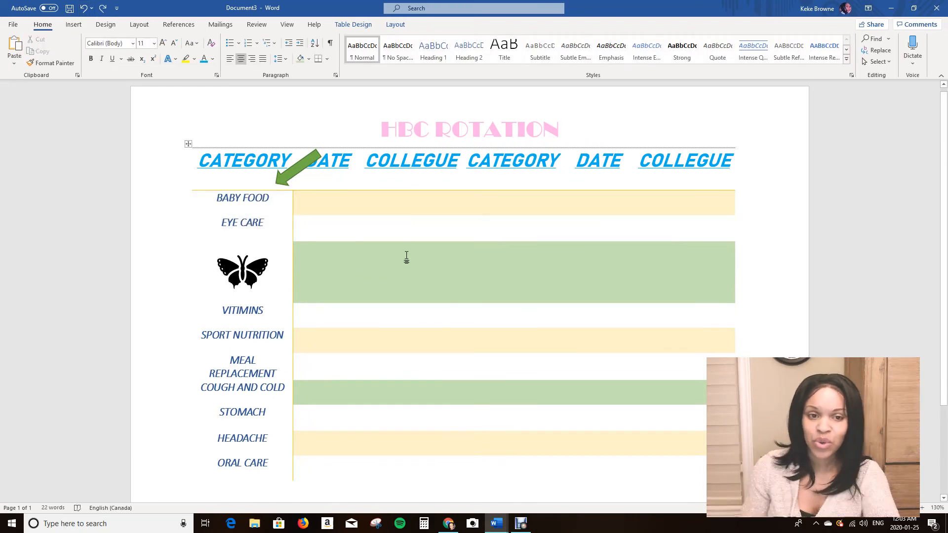
Draw a four-pointed star about 2.36 cm high and 2.68 cm wide in the page's upper-right corner, beside the HBC ROTATION title.
click(75, 26)
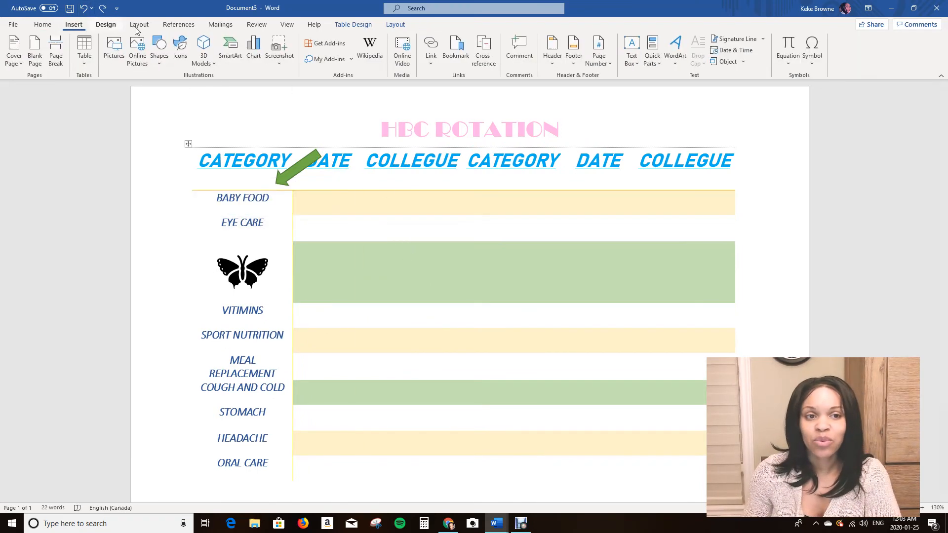
click(155, 63)
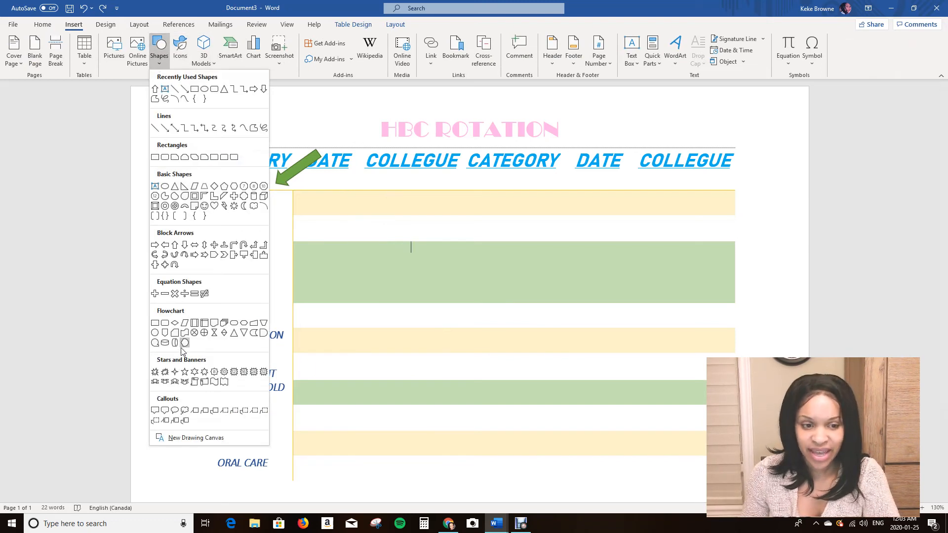
click(176, 373)
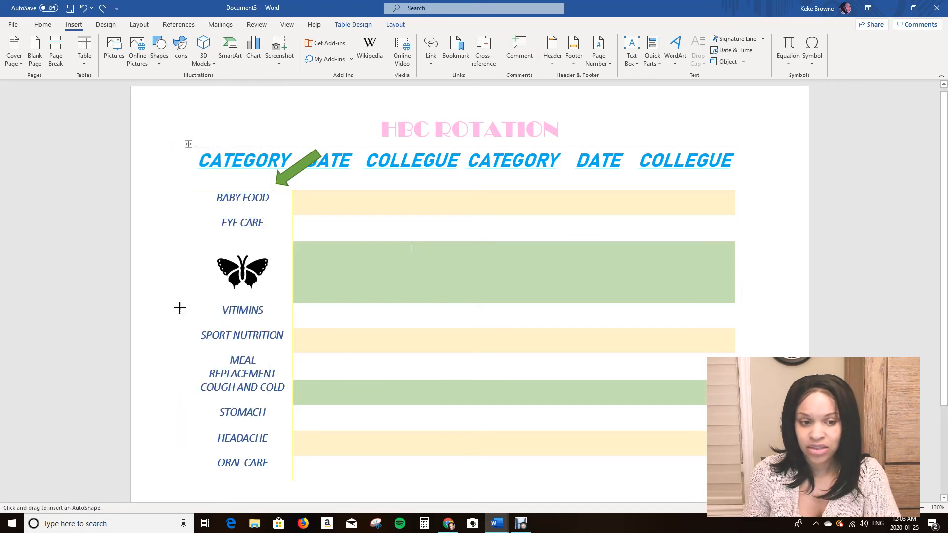
drag(733, 112, 769, 135)
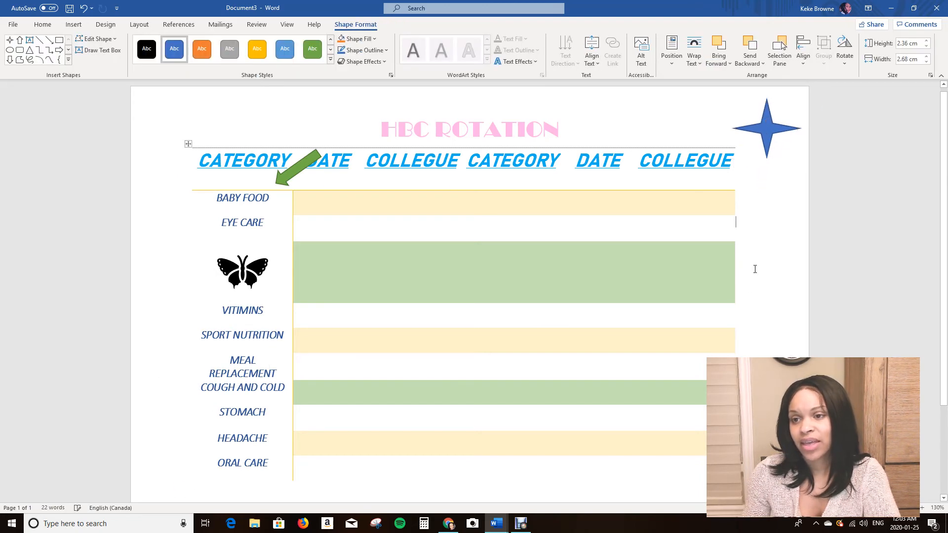
click(731, 296)
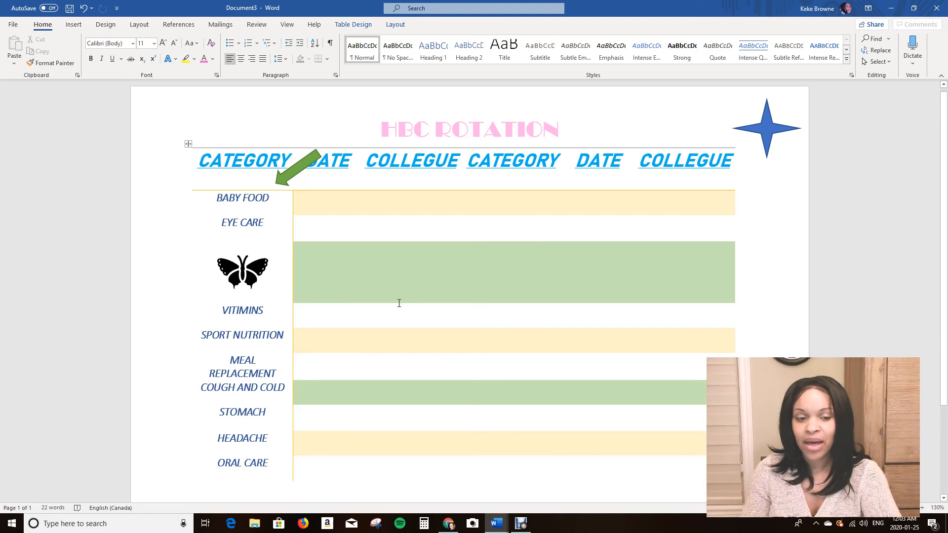
drag(201, 384, 286, 388)
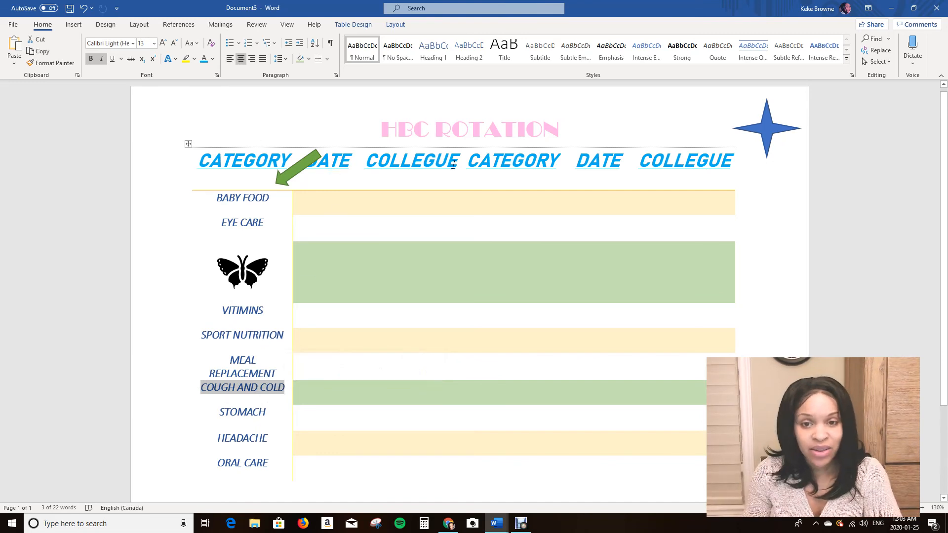
triple_click(707, 163)
shift+click(617, 166)
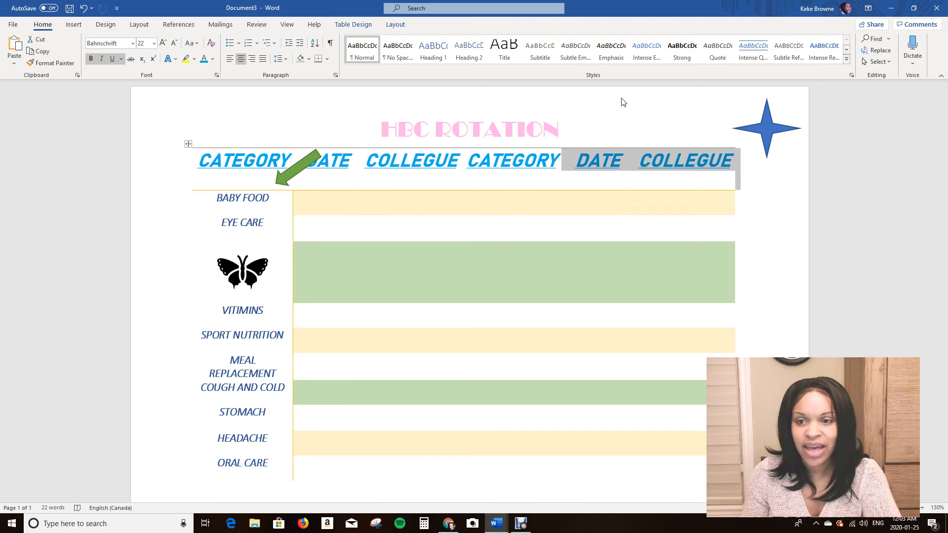
click(664, 225)
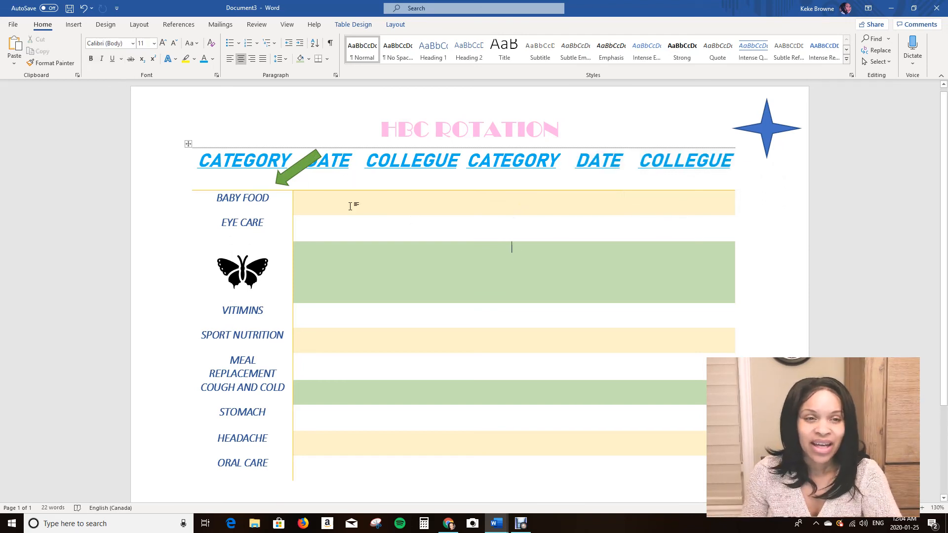
click(105, 25)
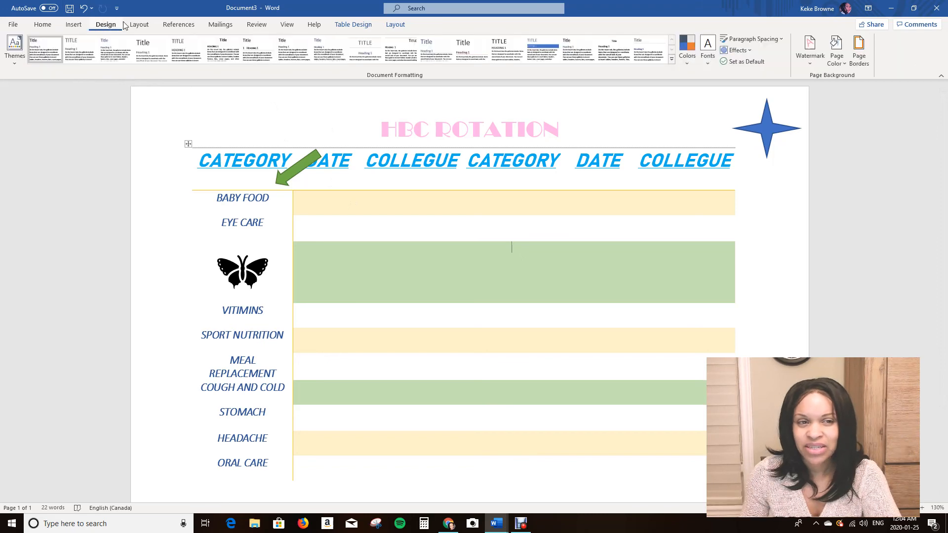
click(75, 25)
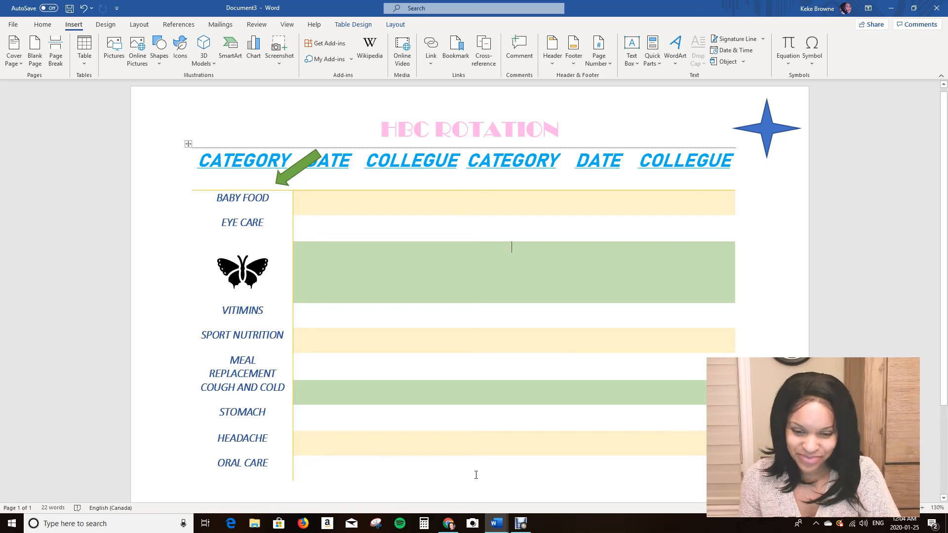
click(520, 530)
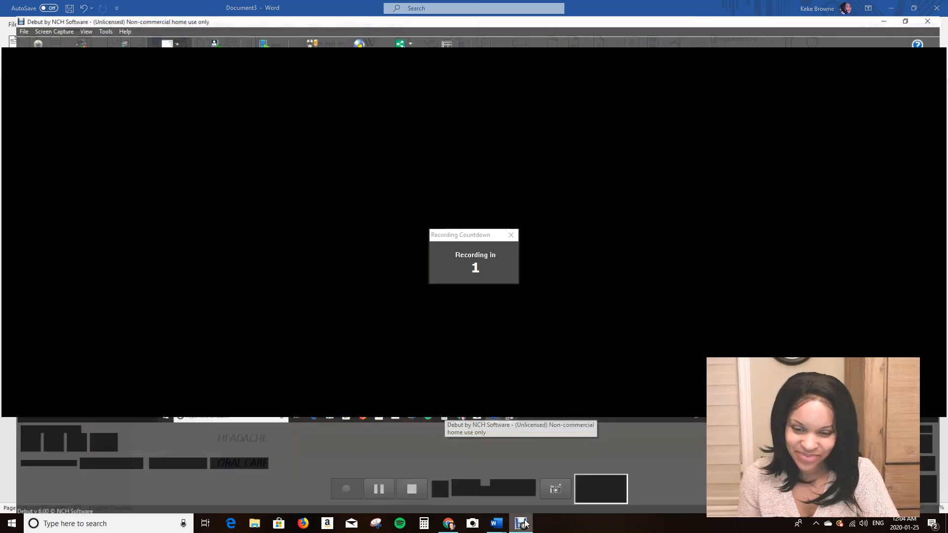